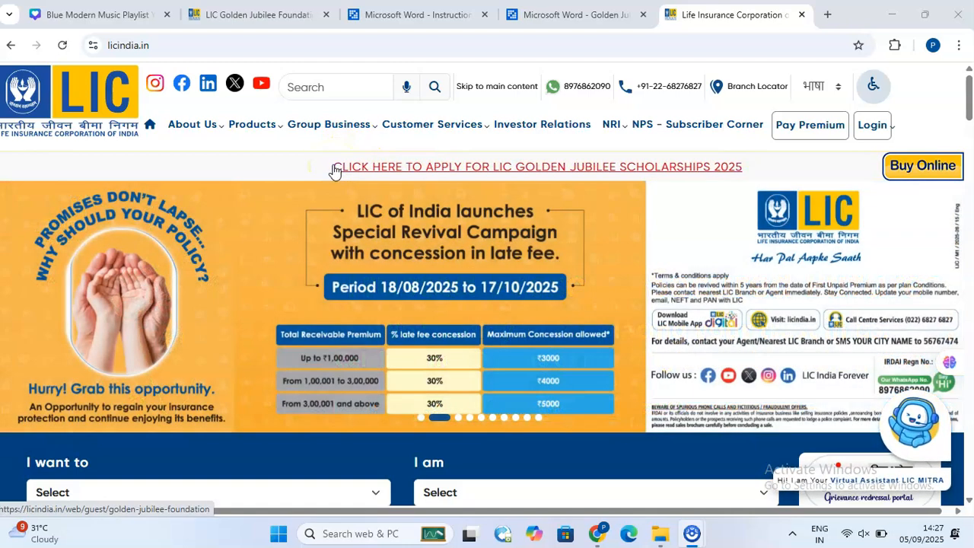
Open the Golden Jubilee Scholarship Scheme 2025 document after viewing the Golden Jubilee Foundation page.
{"action": "left_click", "coordinate": [339, 169]}
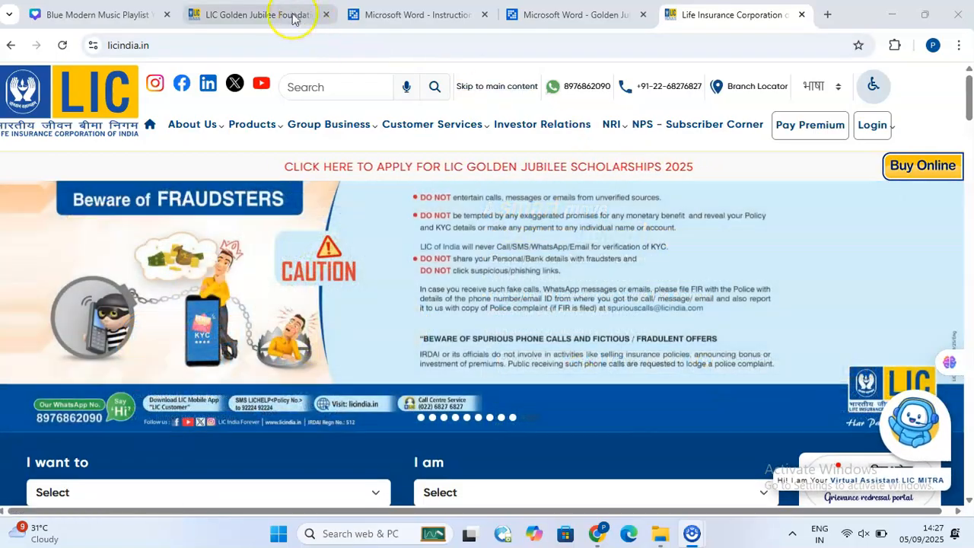
{"action": "left_click", "coordinate": [243, 16]}
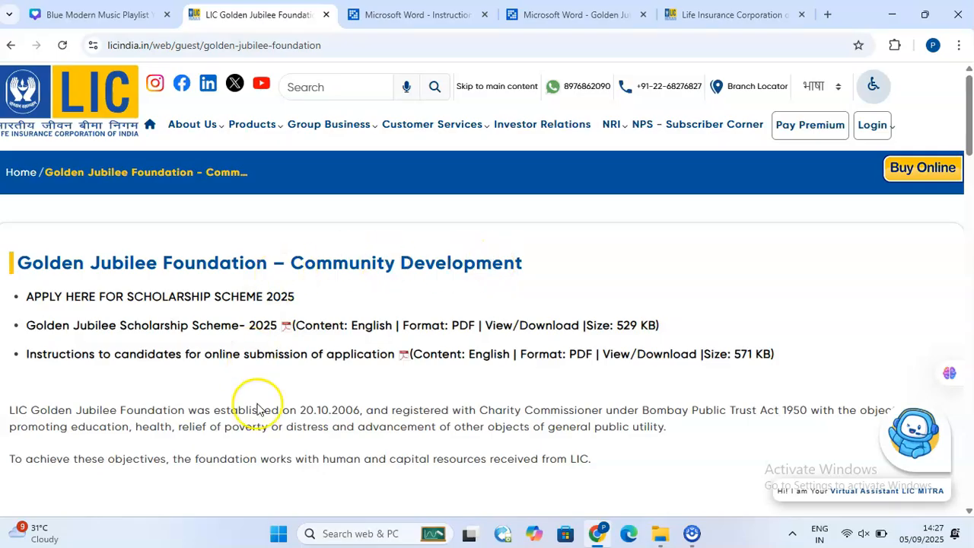
{"action": "left_click", "coordinate": [554, 14]}
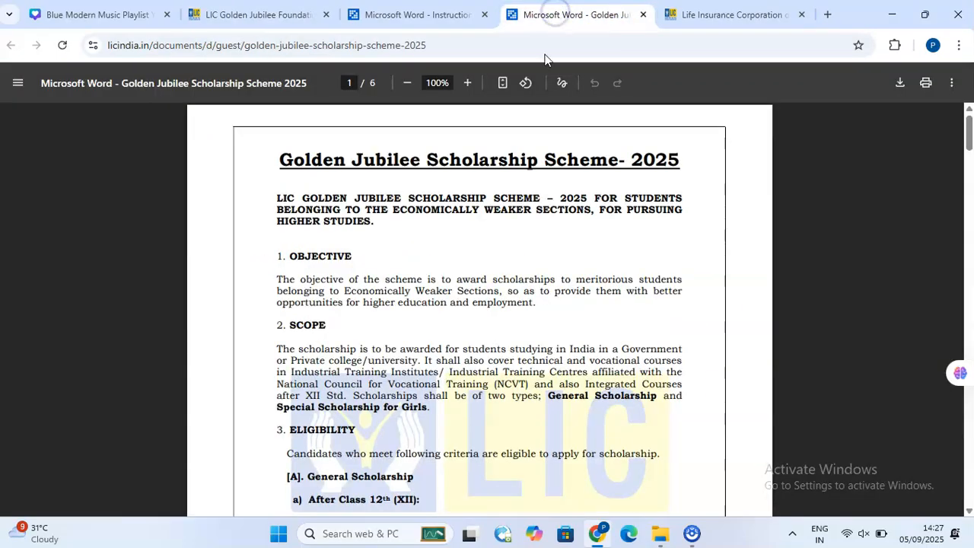
Read the scheme's objective, scope and General Scholarship eligibility criteria for candidates after Class 12th and Class 10th.
{"action": "scroll", "coordinate": [533, 267], "scroll_direction": "down", "scroll_amount": 1}
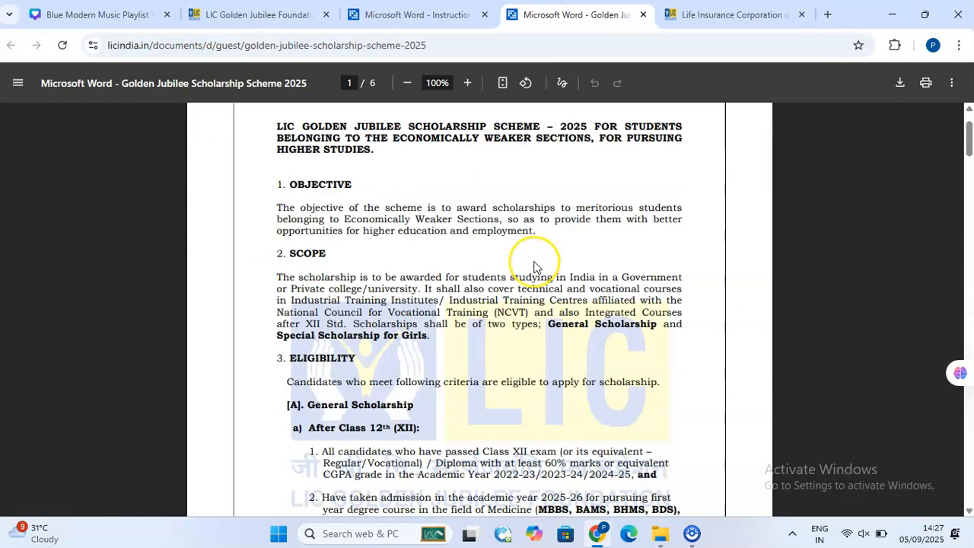
{"action": "scroll", "coordinate": [533, 267], "scroll_direction": "down", "scroll_amount": 2}
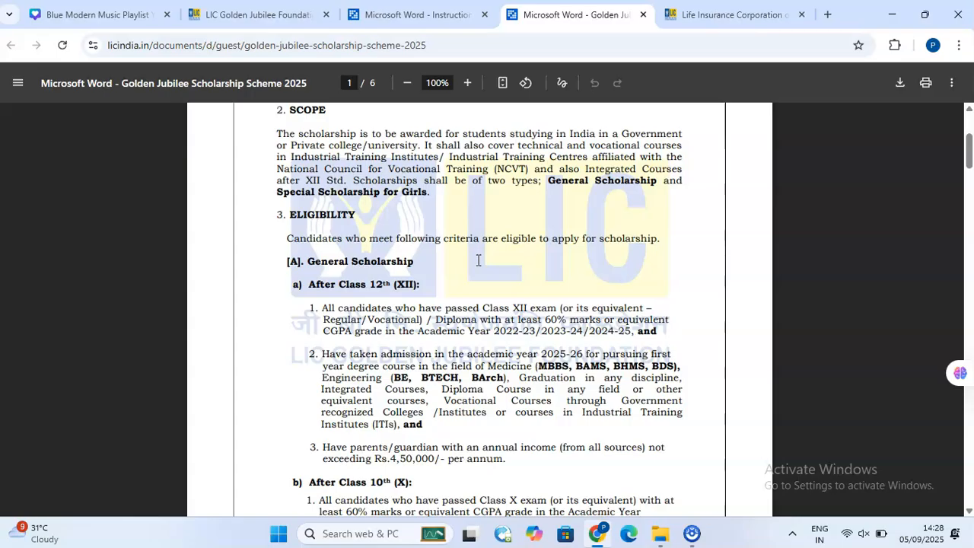
{"action": "scroll", "coordinate": [478, 260], "scroll_direction": "down", "scroll_amount": 1}
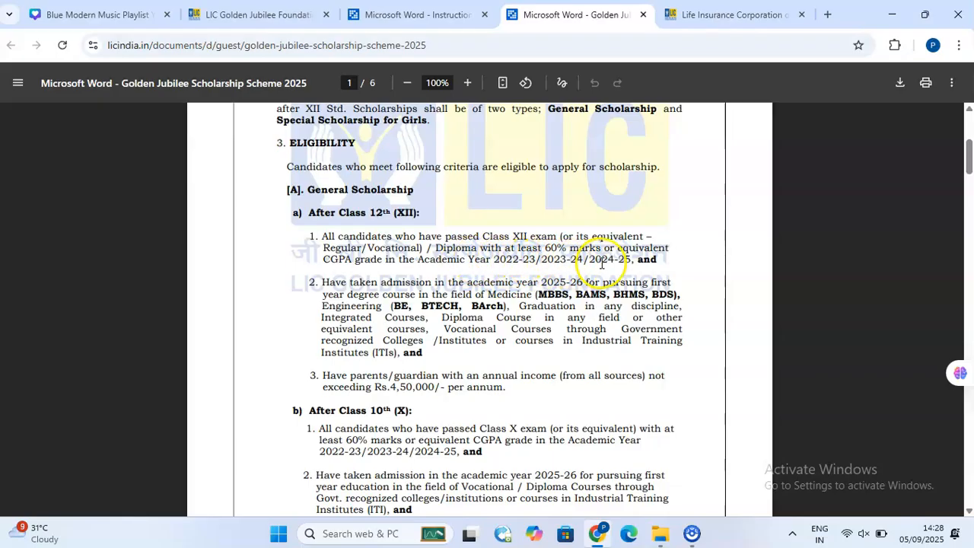
{"action": "scroll", "coordinate": [693, 267], "scroll_direction": "down", "scroll_amount": 1}
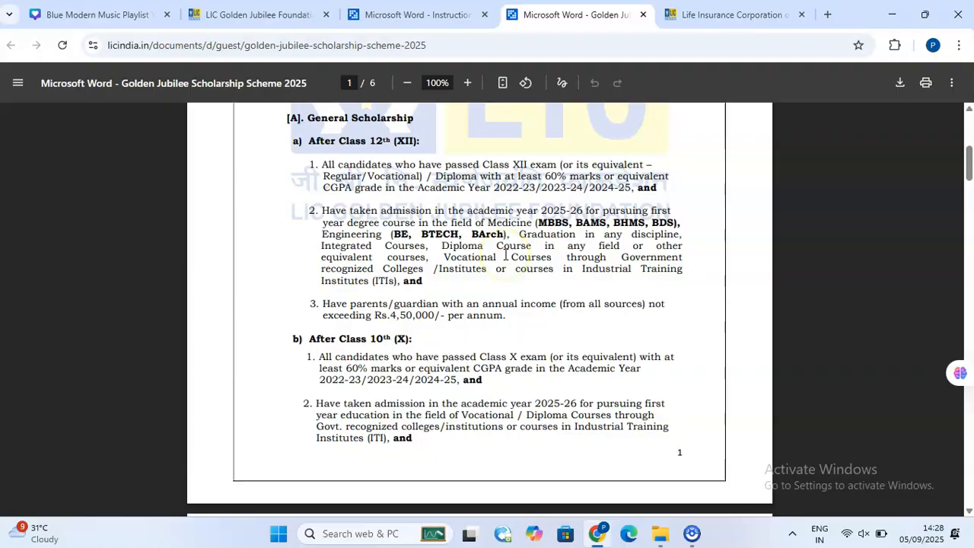
{"action": "scroll", "coordinate": [501, 249], "scroll_direction": "down", "scroll_amount": 1}
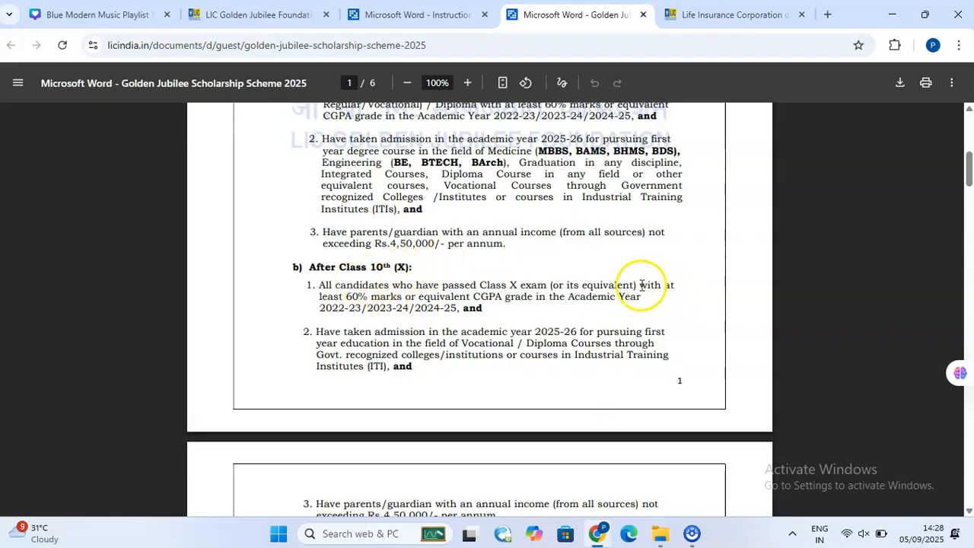
{"action": "scroll", "coordinate": [456, 266], "scroll_direction": "down", "scroll_amount": 1}
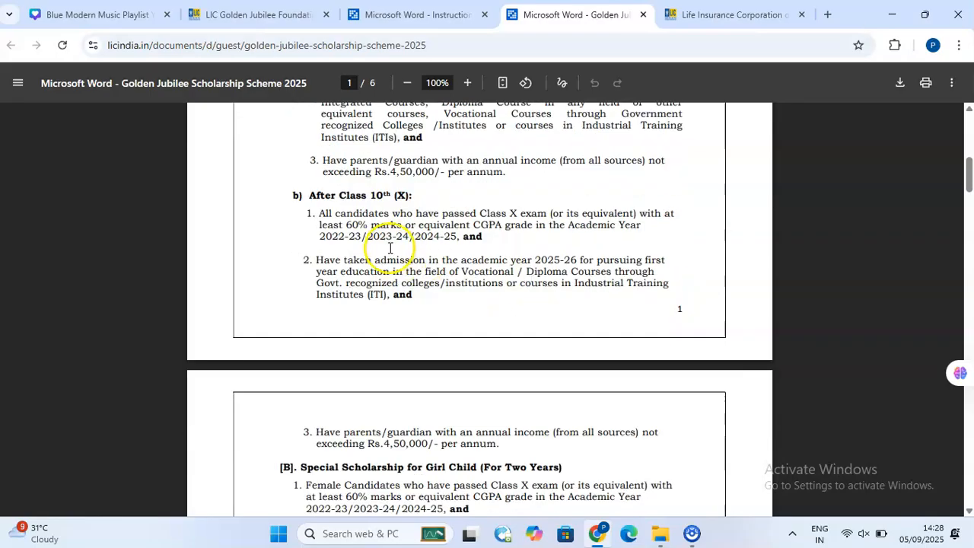
{"action": "scroll", "coordinate": [391, 248], "scroll_direction": "up", "scroll_amount": 2}
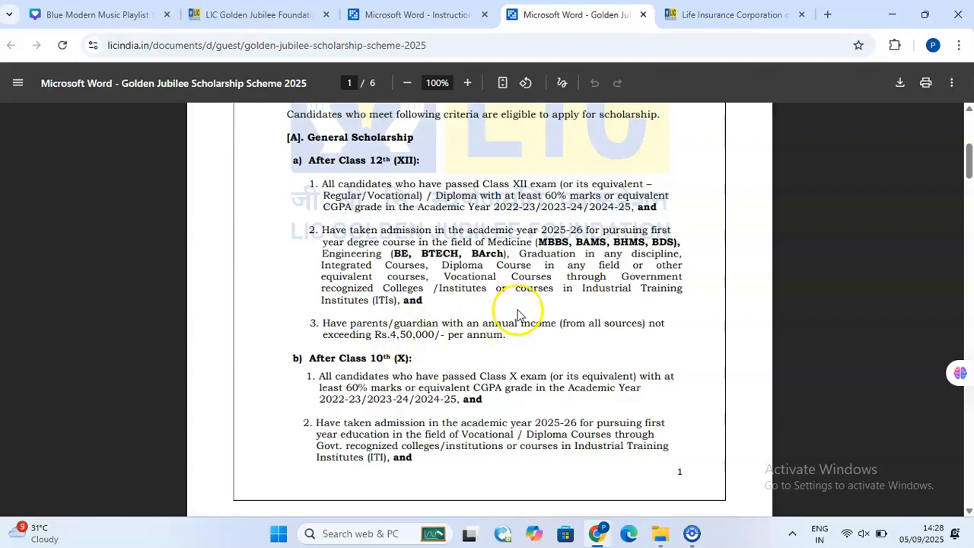
{"action": "scroll", "coordinate": [518, 314], "scroll_direction": "down", "scroll_amount": 1}
{"action": "scroll", "coordinate": [517, 314], "scroll_direction": "down", "scroll_amount": 1}
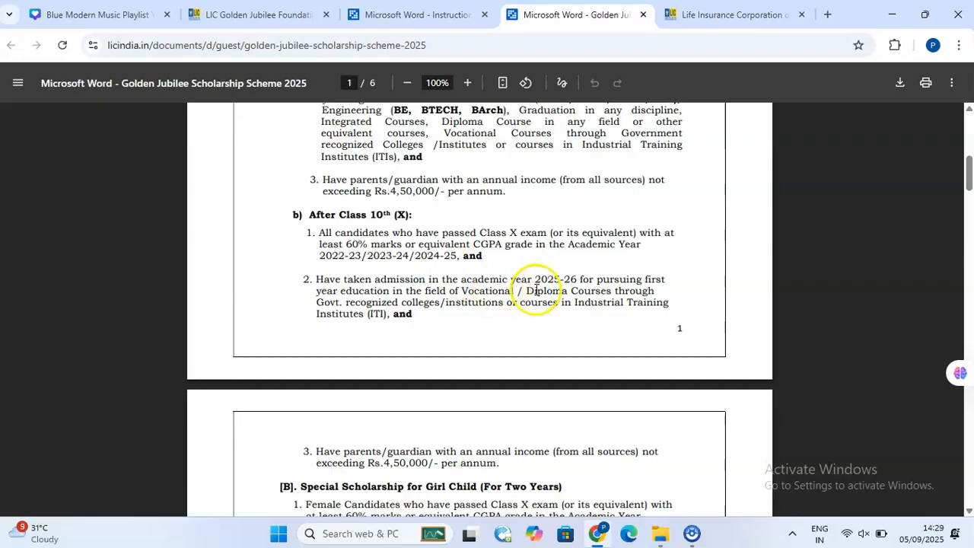
{"action": "scroll", "coordinate": [535, 289], "scroll_direction": "down", "scroll_amount": 1}
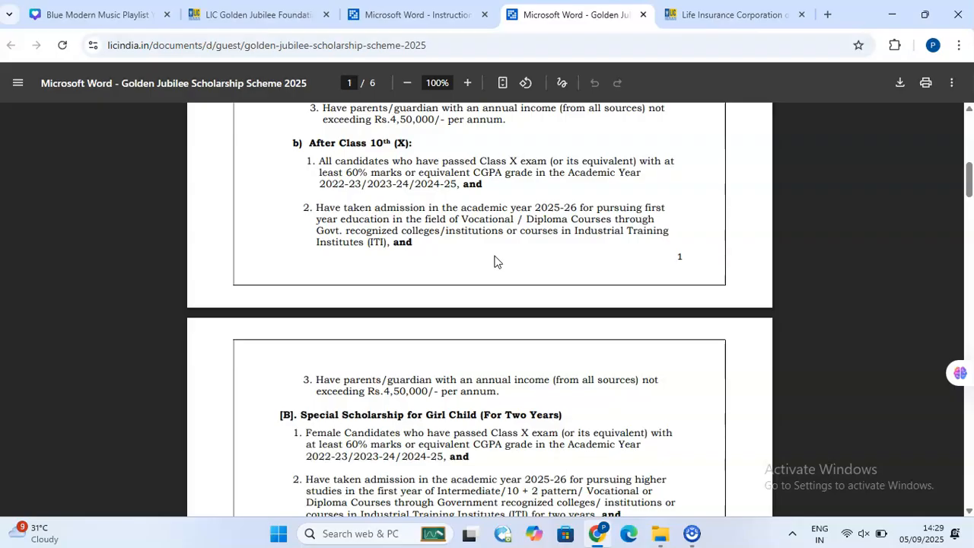
Read the eligibility criteria of the Special Scholarship for Girl Child on page 2.
{"action": "scroll", "coordinate": [493, 261], "scroll_direction": "down", "scroll_amount": 1}
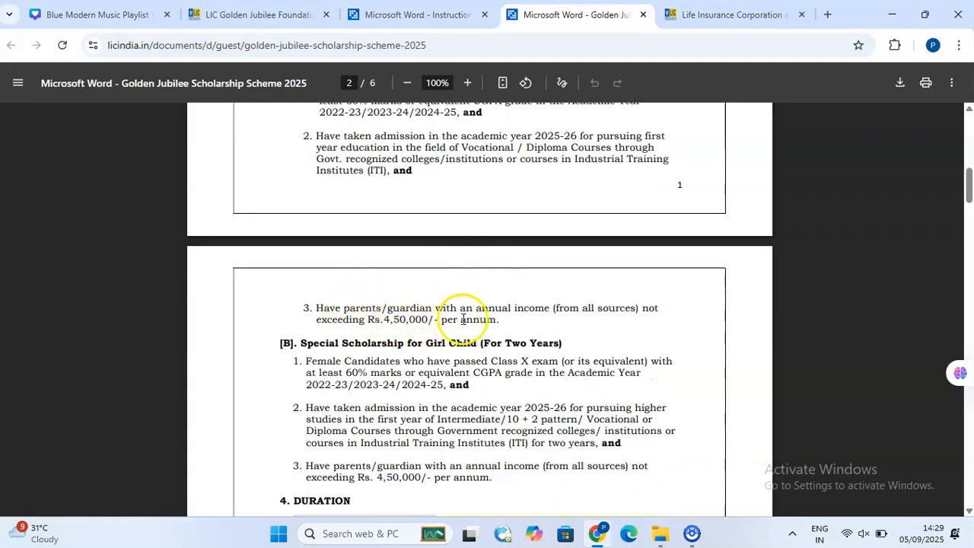
{"action": "scroll", "coordinate": [507, 297], "scroll_direction": "down", "scroll_amount": 1}
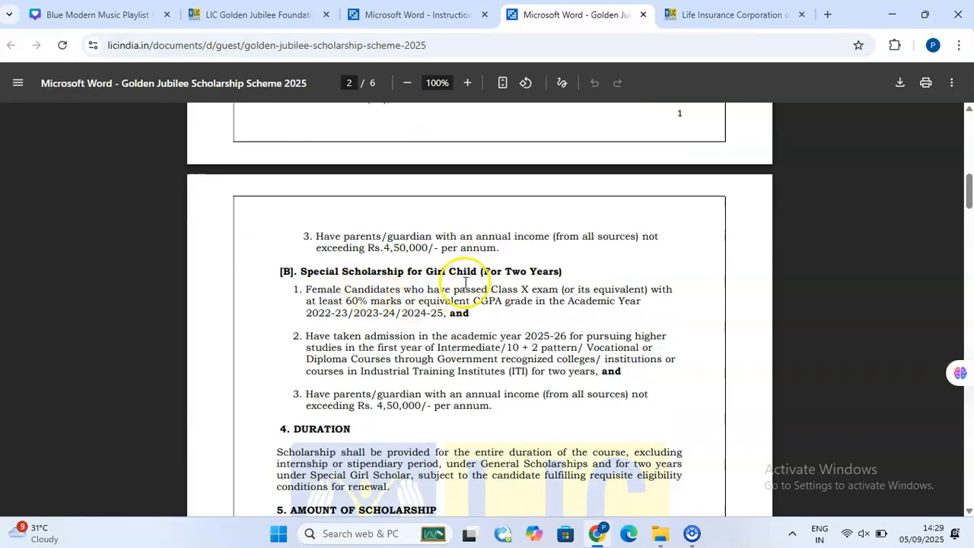
{"action": "scroll", "coordinate": [594, 275], "scroll_direction": "down", "scroll_amount": 1}
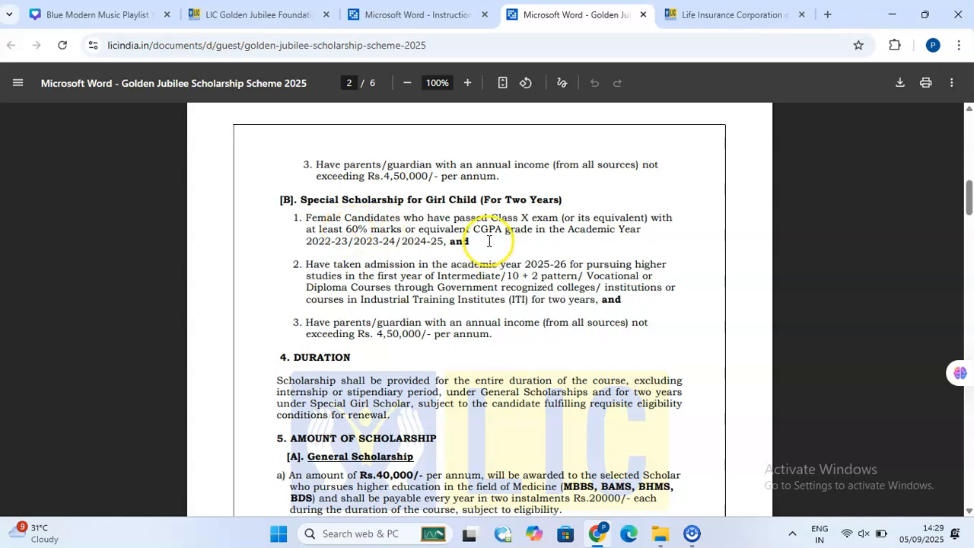
{"action": "scroll", "coordinate": [488, 240], "scroll_direction": "down", "scroll_amount": 1}
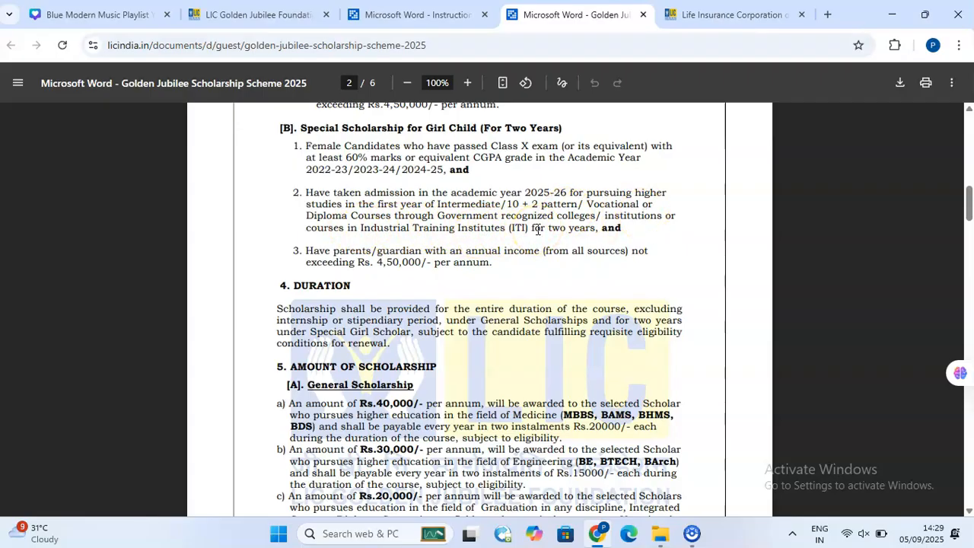
Review the scholarship duration and the amounts awarded under the General Scholarship and the Special Scholarship for Girl Child.
{"action": "scroll", "coordinate": [537, 228], "scroll_direction": "down", "scroll_amount": 1}
{"action": "scroll", "coordinate": [537, 228], "scroll_direction": "down", "scroll_amount": 2}
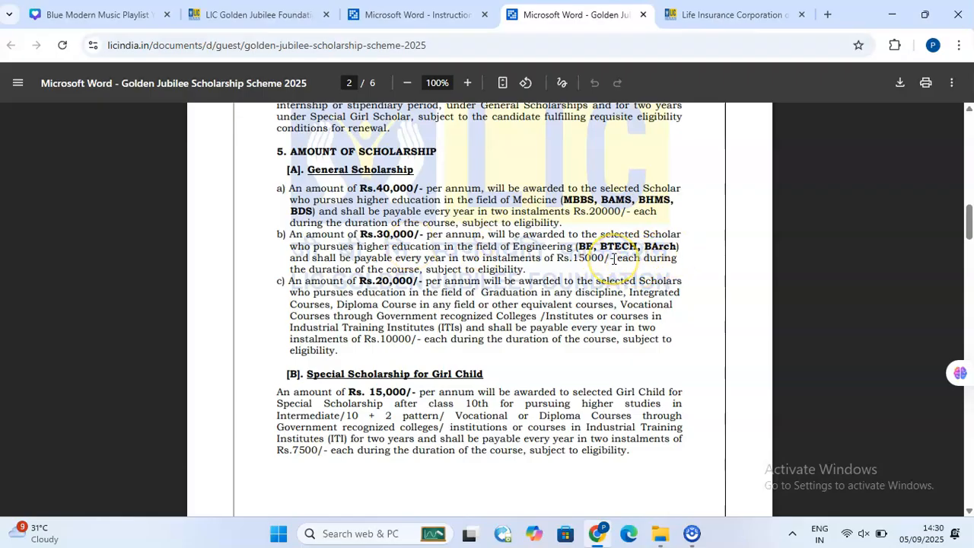
{"action": "scroll", "coordinate": [613, 258], "scroll_direction": "down", "scroll_amount": 1}
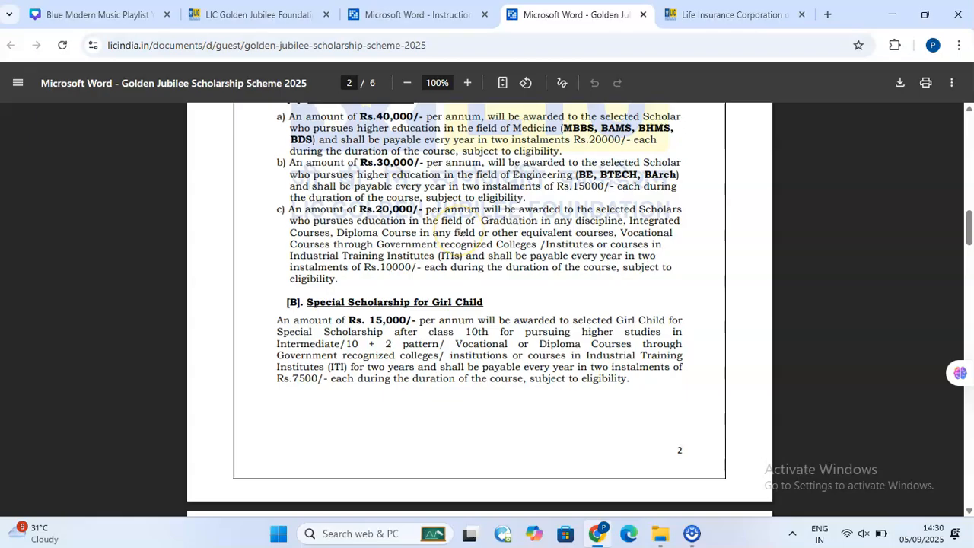
{"action": "scroll", "coordinate": [460, 230], "scroll_direction": "down", "scroll_amount": 2}
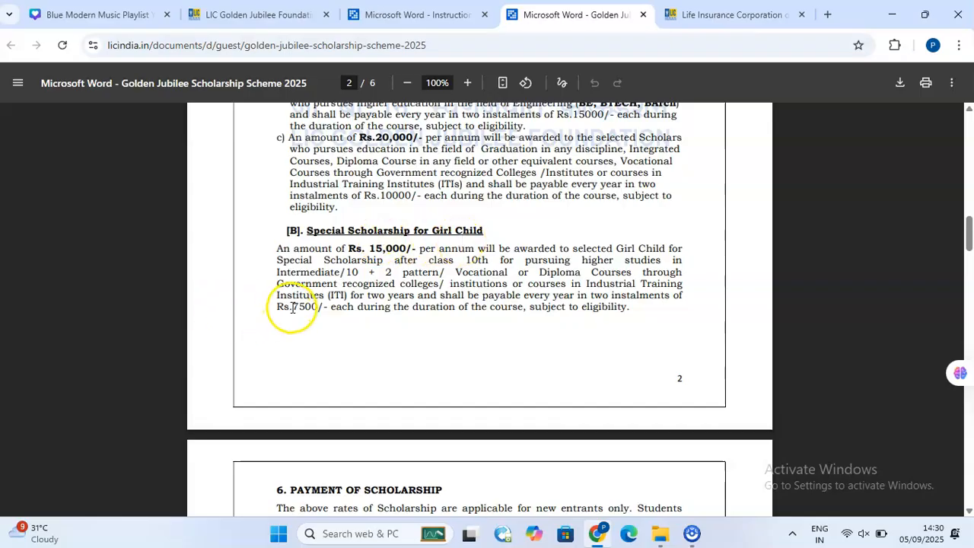
Skim the payment rules and scholarship conditions through to the mode of applying on page 5.
{"action": "scroll", "coordinate": [502, 283], "scroll_direction": "down", "scroll_amount": 5}
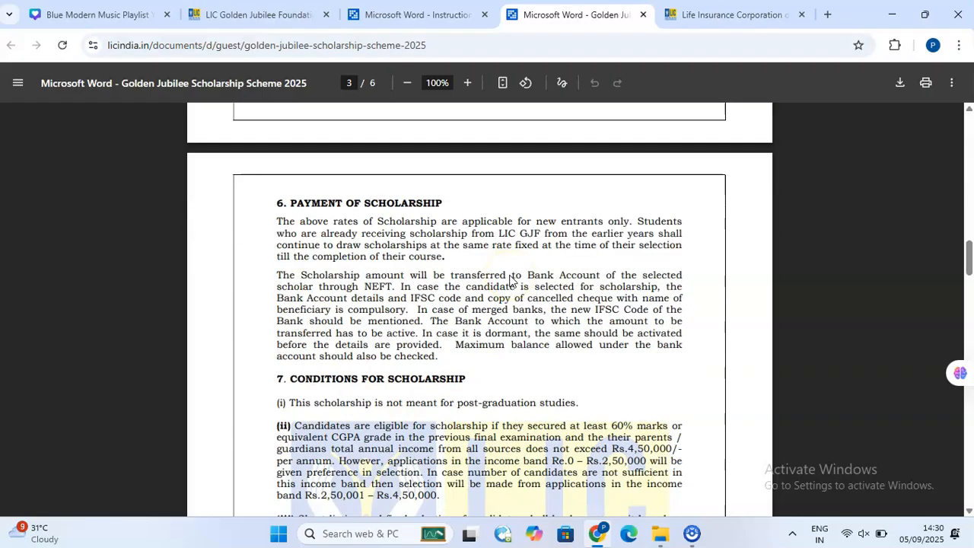
{"action": "scroll", "coordinate": [509, 282], "scroll_direction": "down", "scroll_amount": 1}
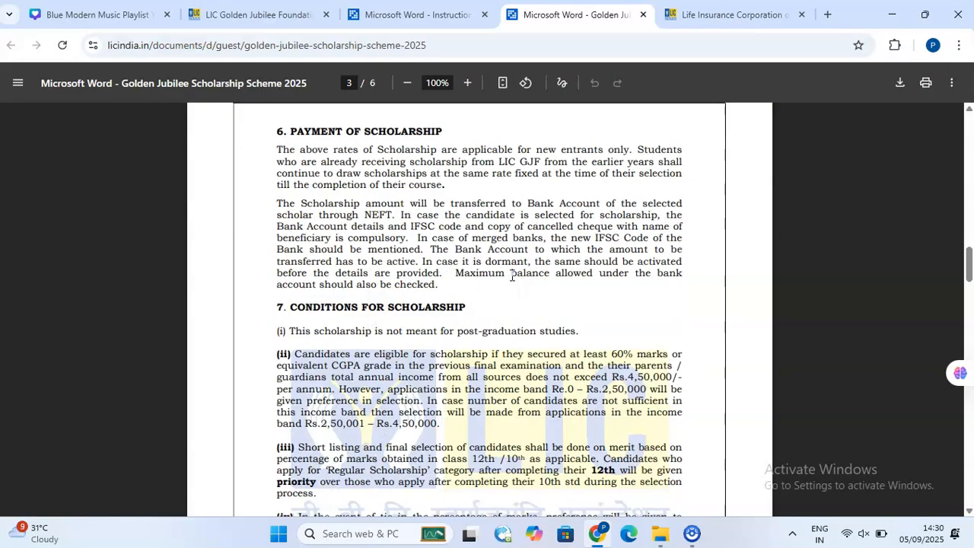
{"action": "scroll", "coordinate": [623, 260], "scroll_direction": "down", "scroll_amount": 9}
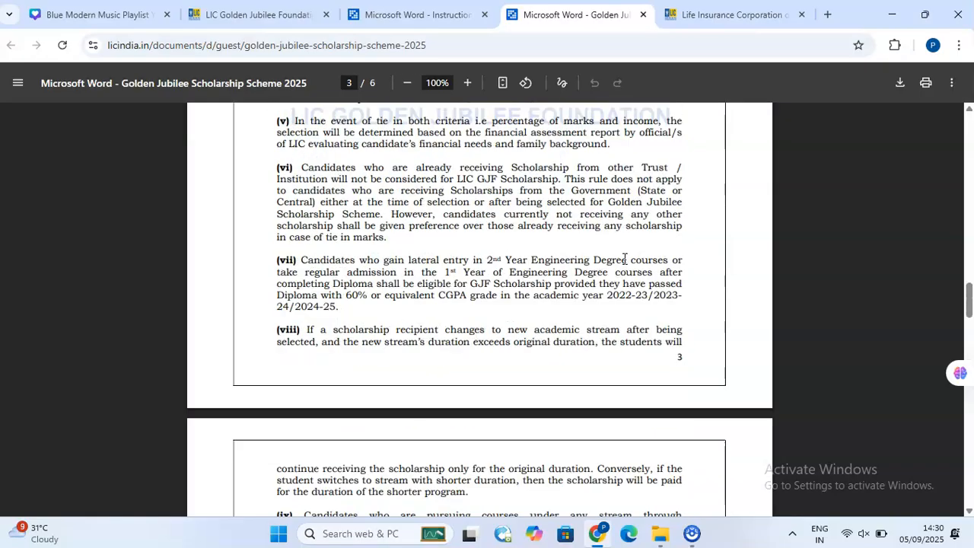
{"action": "scroll", "coordinate": [624, 259], "scroll_direction": "down", "scroll_amount": 11}
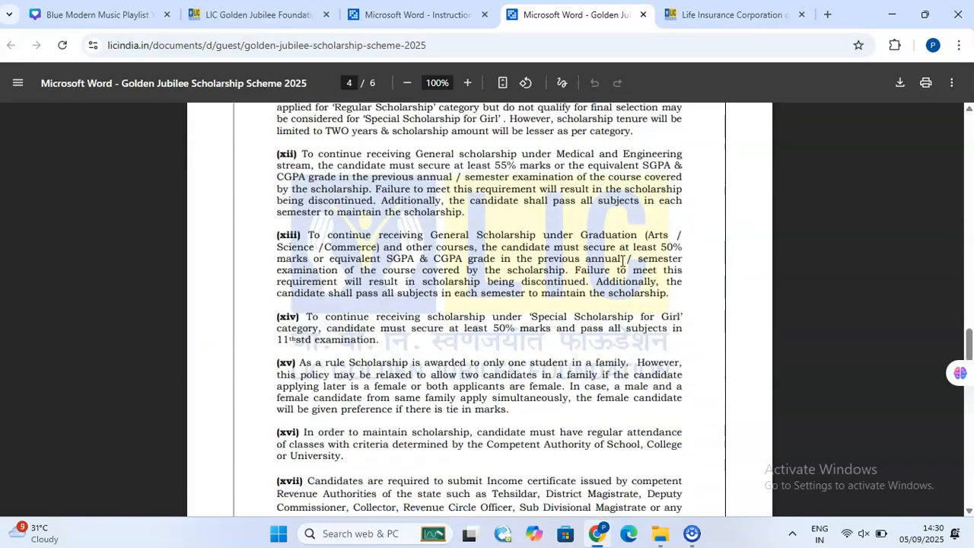
{"action": "scroll", "coordinate": [623, 260], "scroll_direction": "down", "scroll_amount": 11}
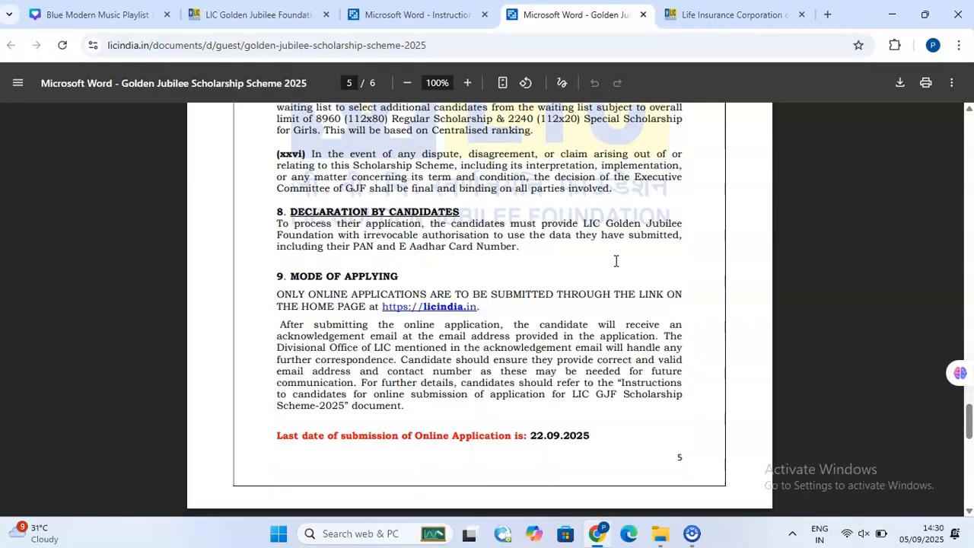
Check the selection and waiting list clauses on page 5, and highlight the last date of submission line.
{"action": "scroll", "coordinate": [616, 261], "scroll_direction": "up", "scroll_amount": 2}
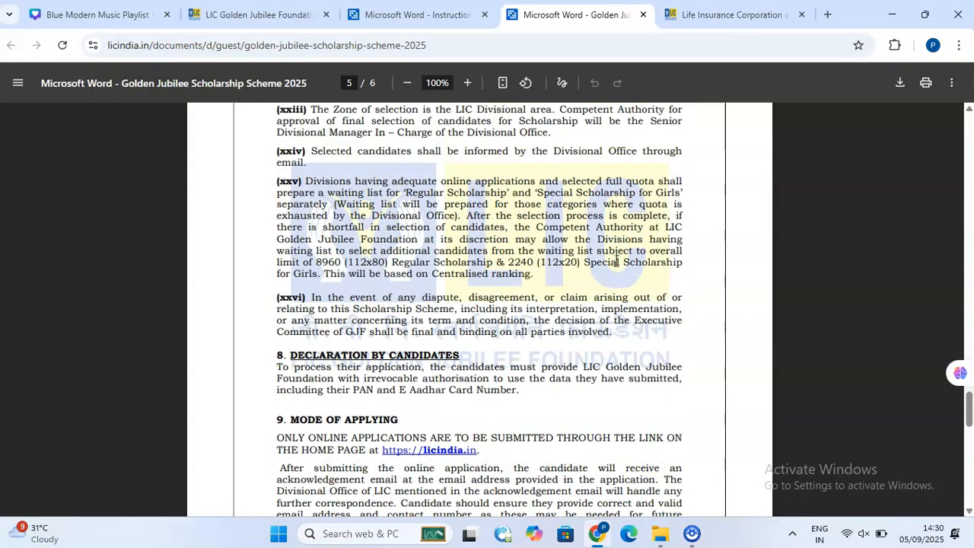
{"action": "scroll", "coordinate": [615, 261], "scroll_direction": "up", "scroll_amount": 1}
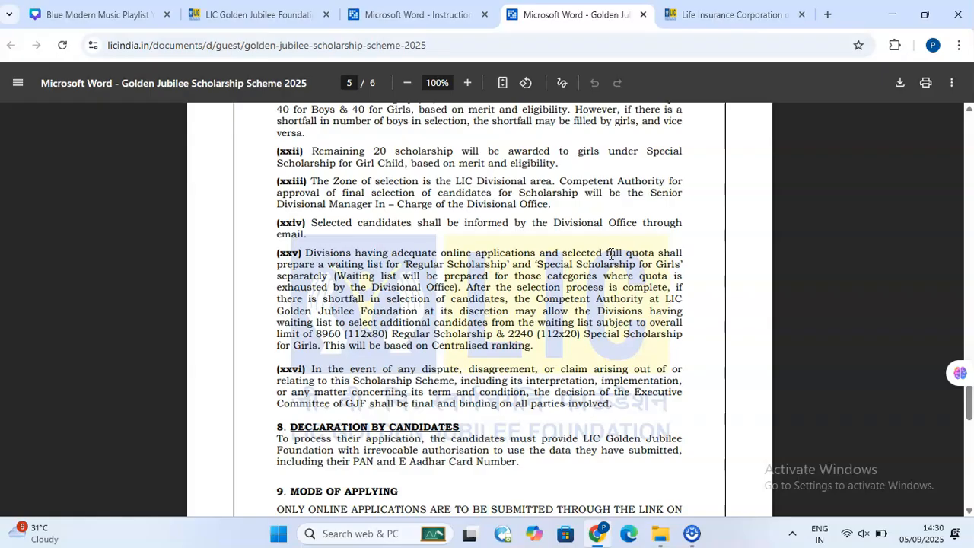
{"action": "scroll", "coordinate": [610, 254], "scroll_direction": "down", "scroll_amount": 1}
{"action": "scroll", "coordinate": [610, 253], "scroll_direction": "down", "scroll_amount": 2}
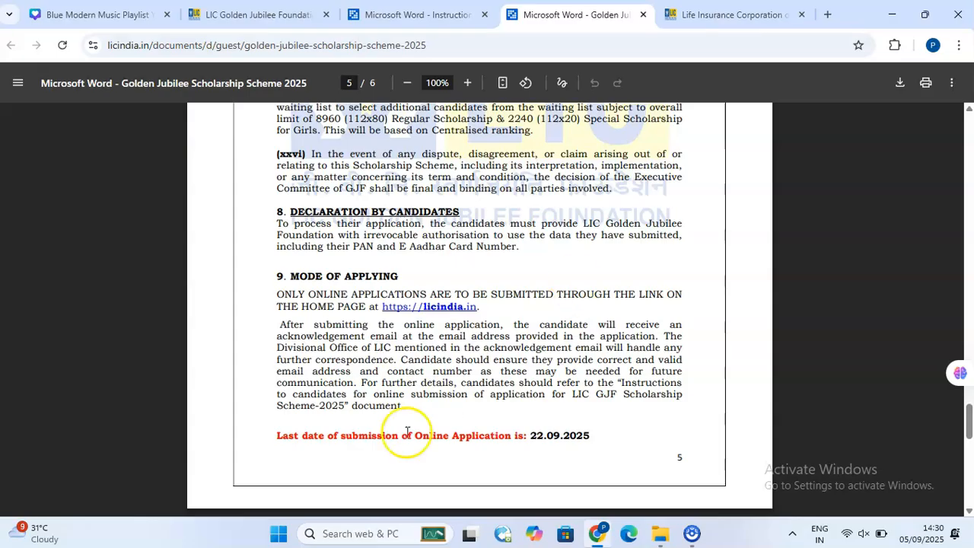
{"action": "left_click_drag", "start_coordinate": [276, 437], "coordinate": [600, 434]}
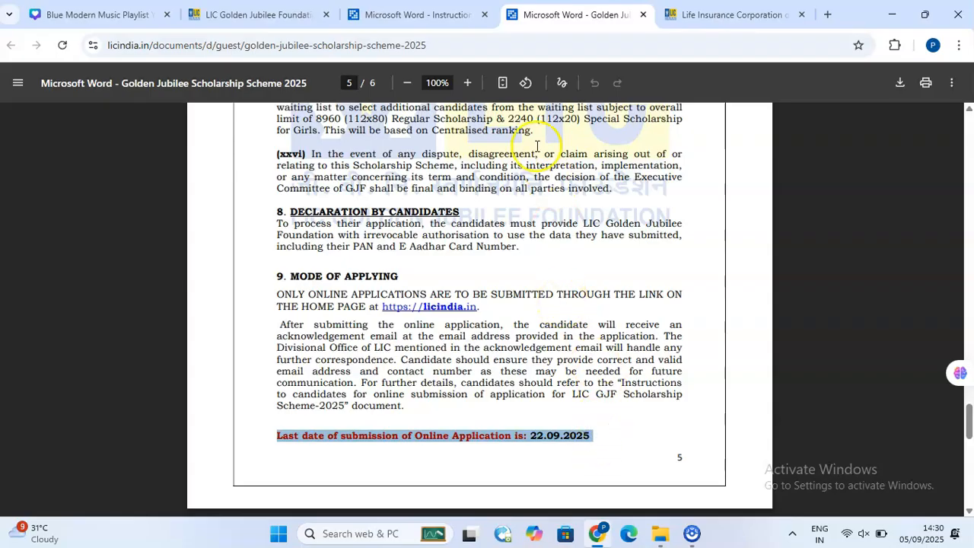
Open the online application form for Scholarship Scheme 2025 from the Golden Jubilee Foundation page, accepting the external link.
{"action": "left_click", "coordinate": [263, 15]}
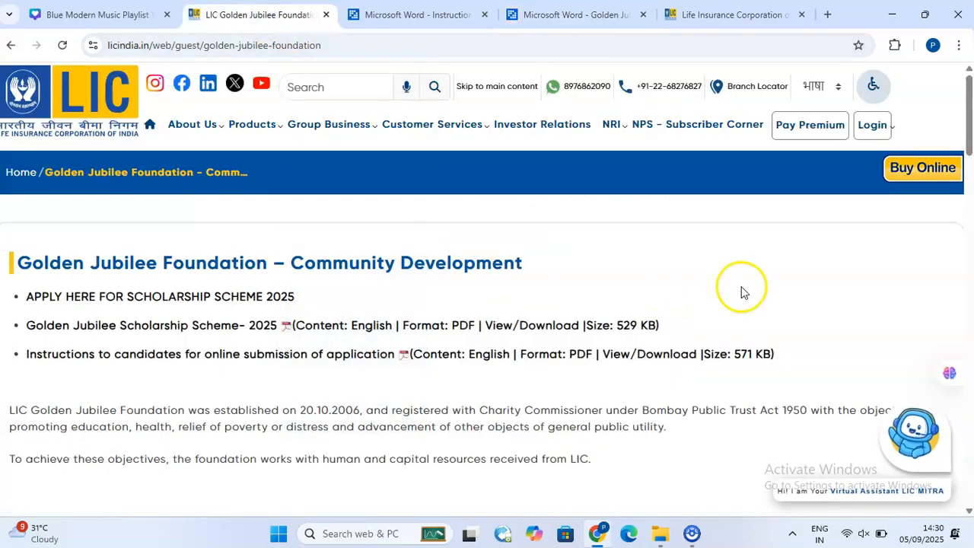
{"action": "left_click", "coordinate": [734, 15]}
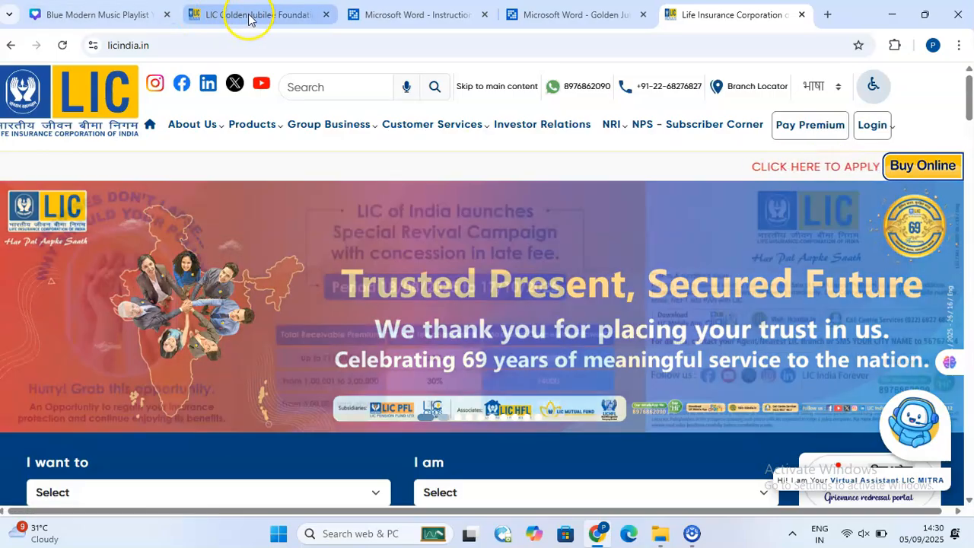
{"action": "left_click", "coordinate": [253, 16]}
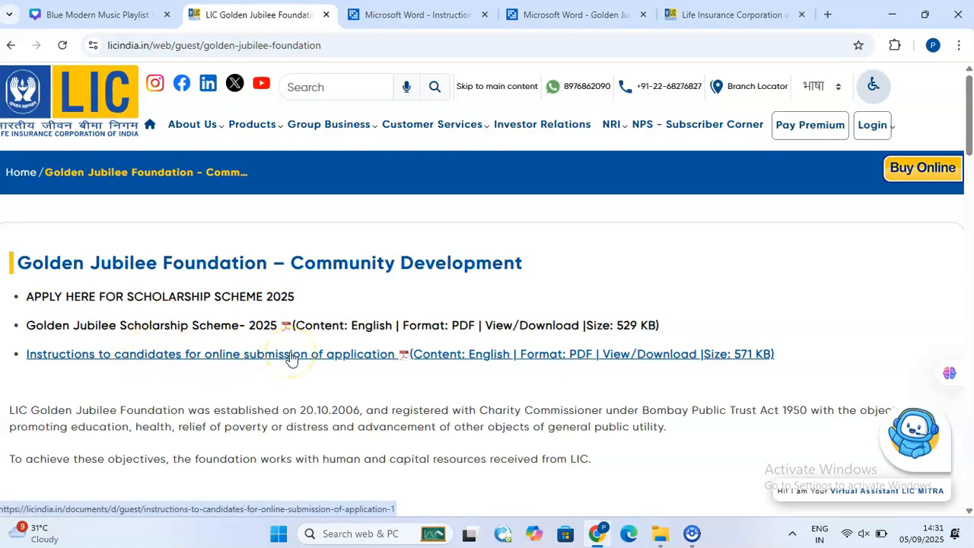
{"action": "left_click", "coordinate": [190, 298]}
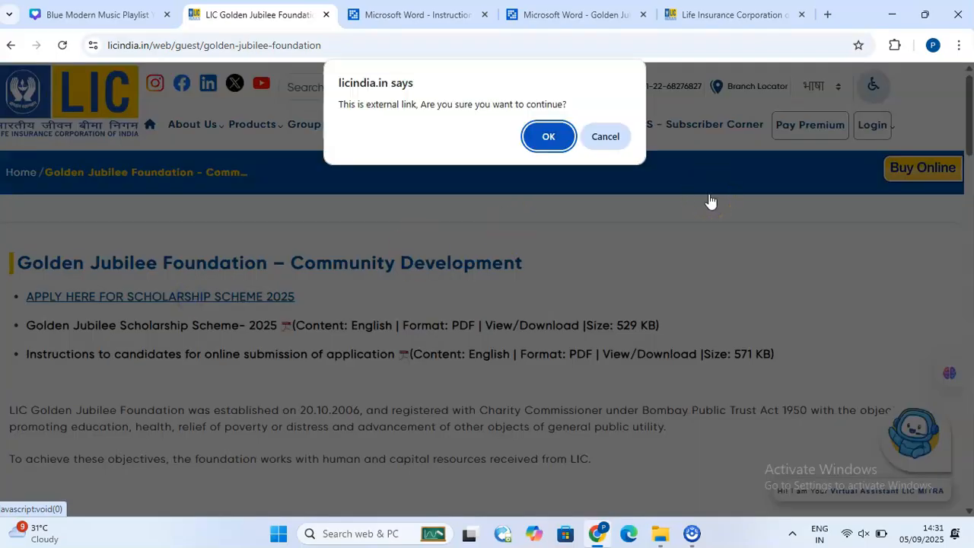
{"action": "left_click", "coordinate": [549, 136]}
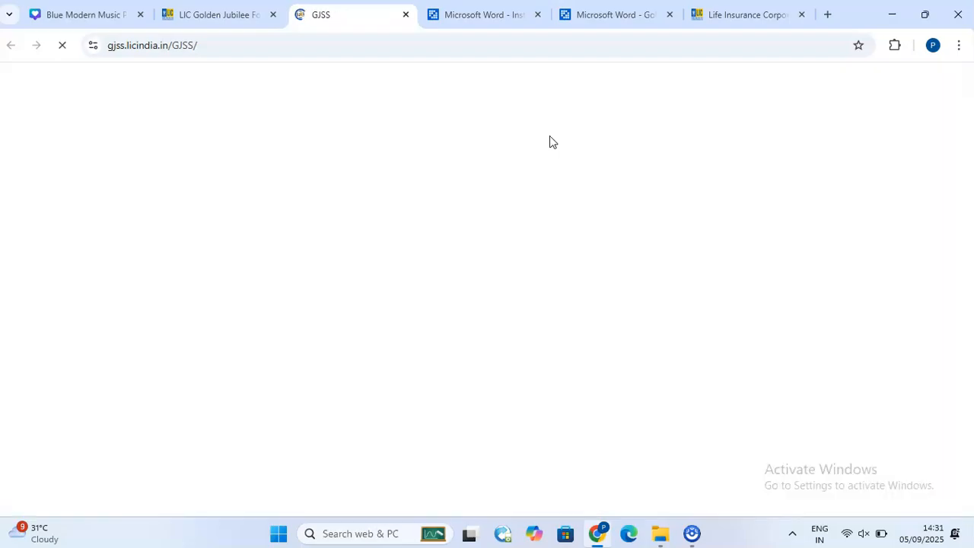
{"action": "left_click", "coordinate": [552, 199]}
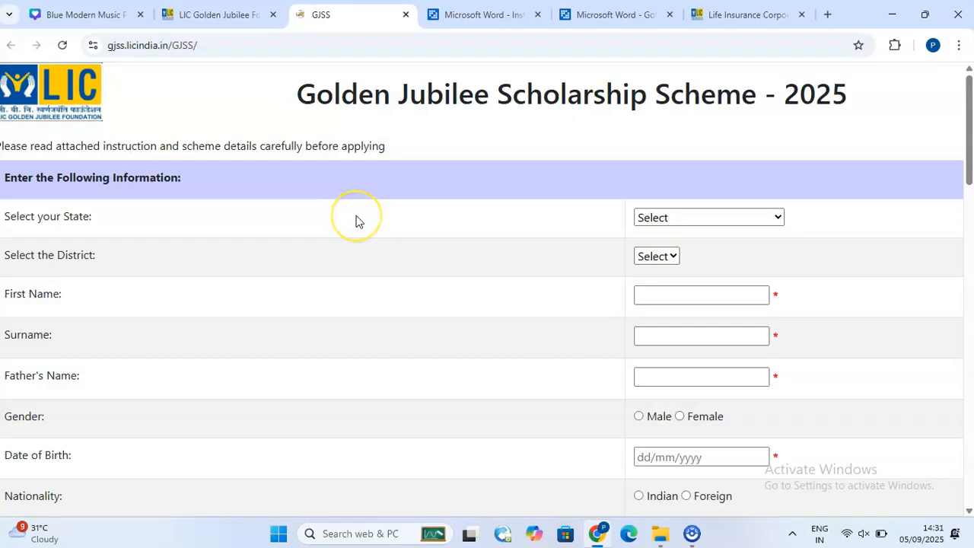
{"action": "scroll", "coordinate": [355, 221], "scroll_direction": "down", "scroll_amount": 1}
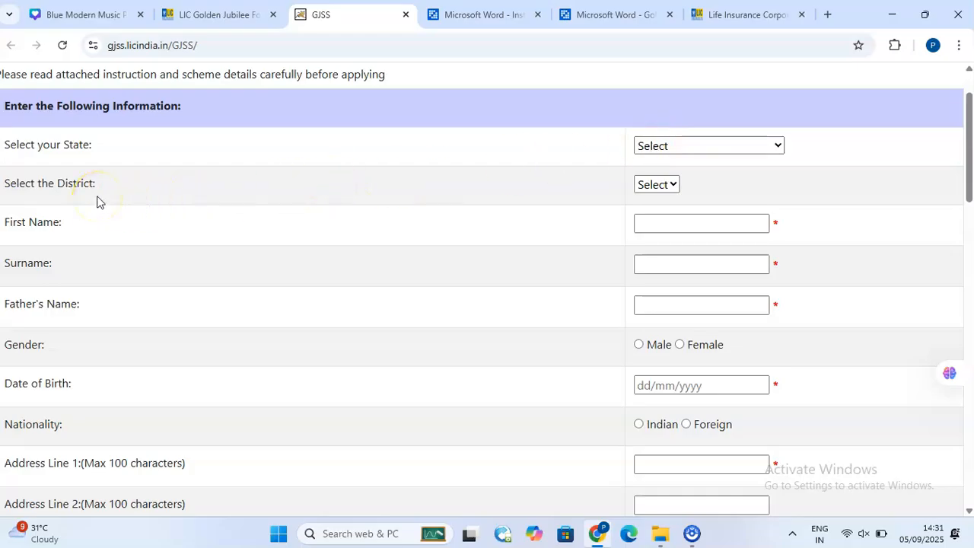
Review the form's personal, address and contact fields, and check the options offered for the applicant's category.
{"action": "scroll", "coordinate": [97, 202], "scroll_direction": "down", "scroll_amount": 1}
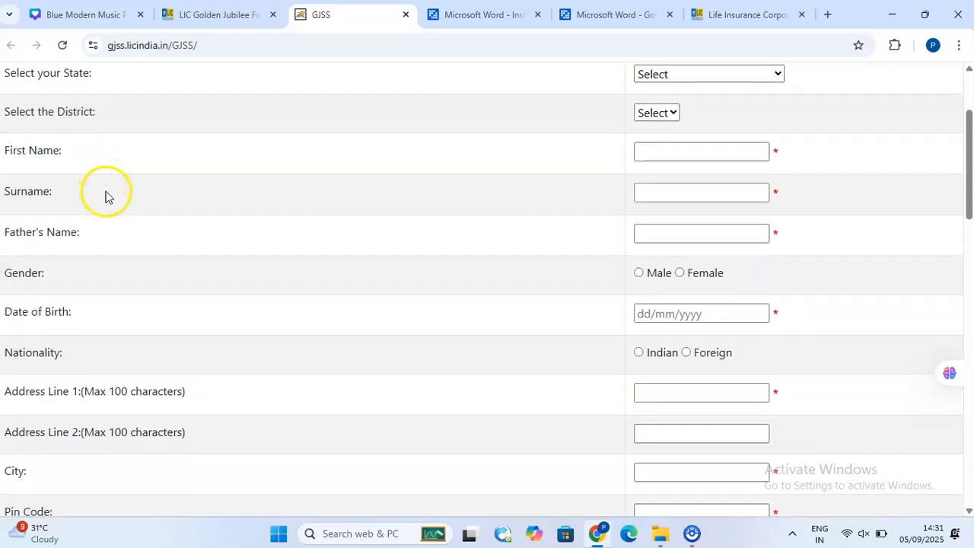
{"action": "scroll", "coordinate": [122, 220], "scroll_direction": "down", "scroll_amount": 1}
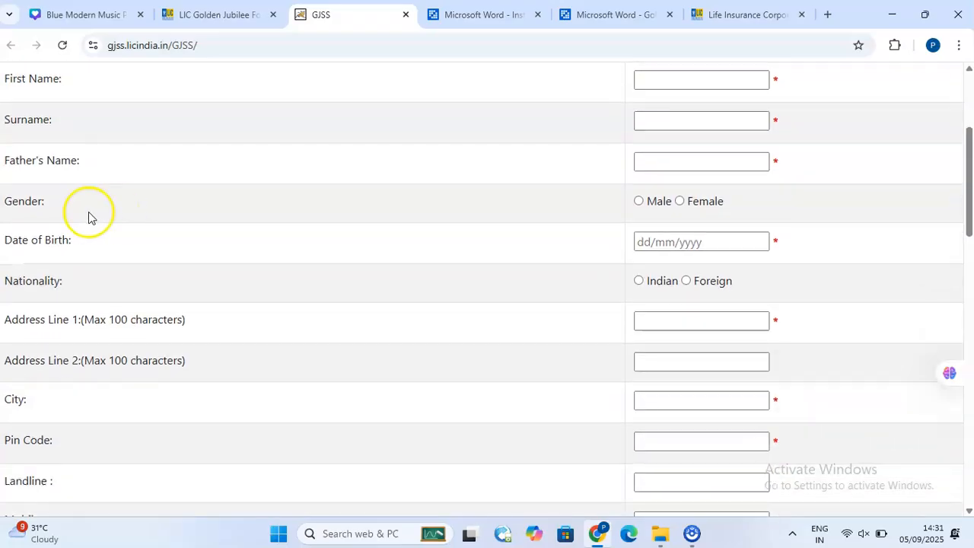
{"action": "scroll", "coordinate": [87, 215], "scroll_direction": "down", "scroll_amount": 1}
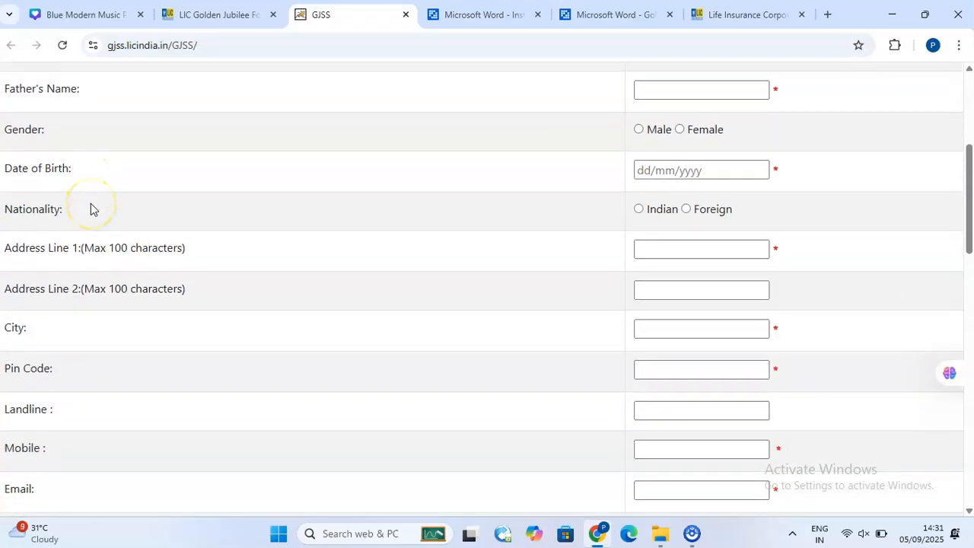
{"action": "scroll", "coordinate": [90, 208], "scroll_direction": "down", "scroll_amount": 1}
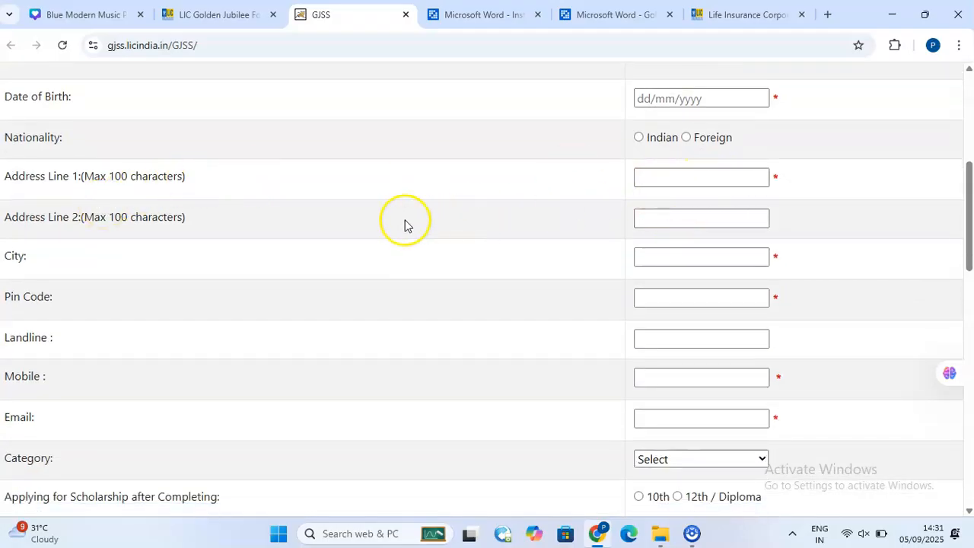
{"action": "left_click", "coordinate": [673, 222]}
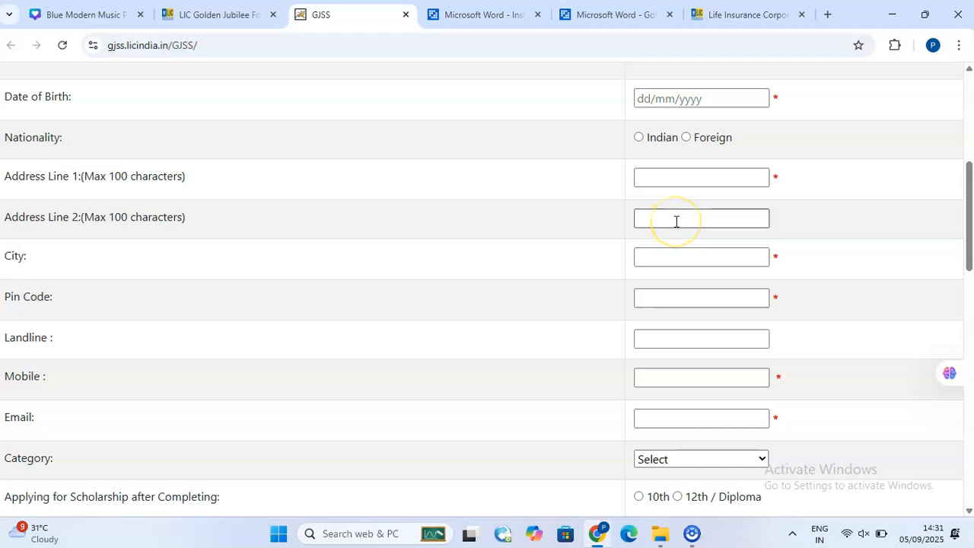
{"action": "scroll", "coordinate": [205, 271], "scroll_direction": "down", "scroll_amount": 1}
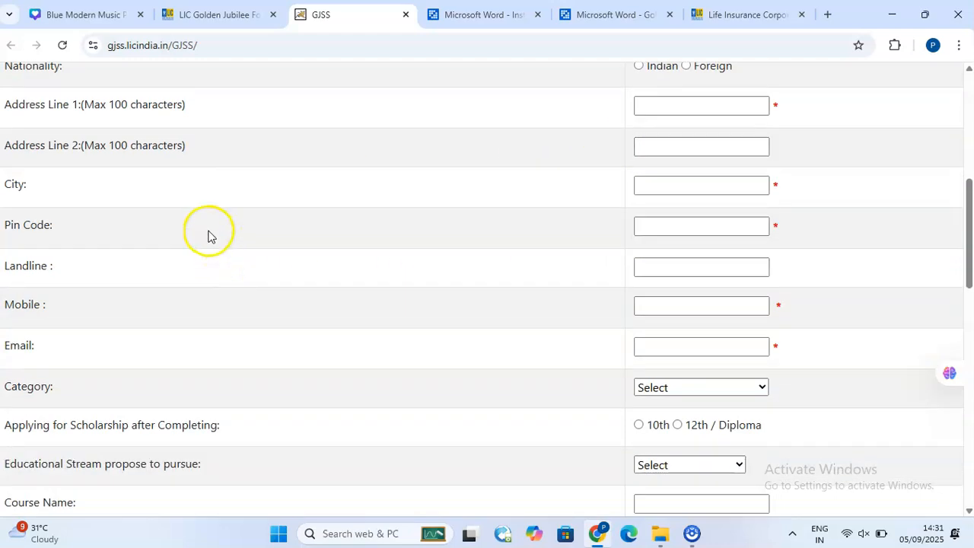
{"action": "scroll", "coordinate": [210, 235], "scroll_direction": "down", "scroll_amount": 1}
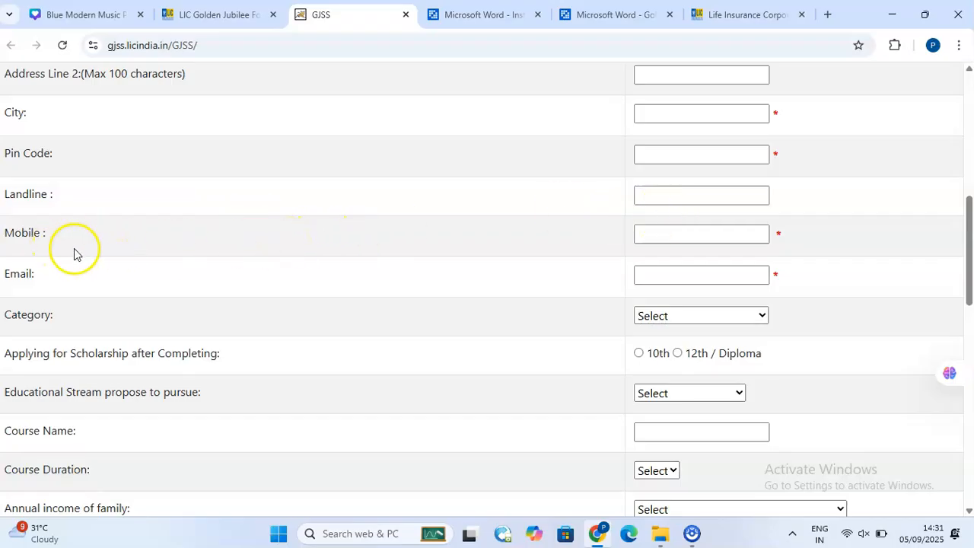
{"action": "scroll", "coordinate": [212, 251], "scroll_direction": "down", "scroll_amount": 1}
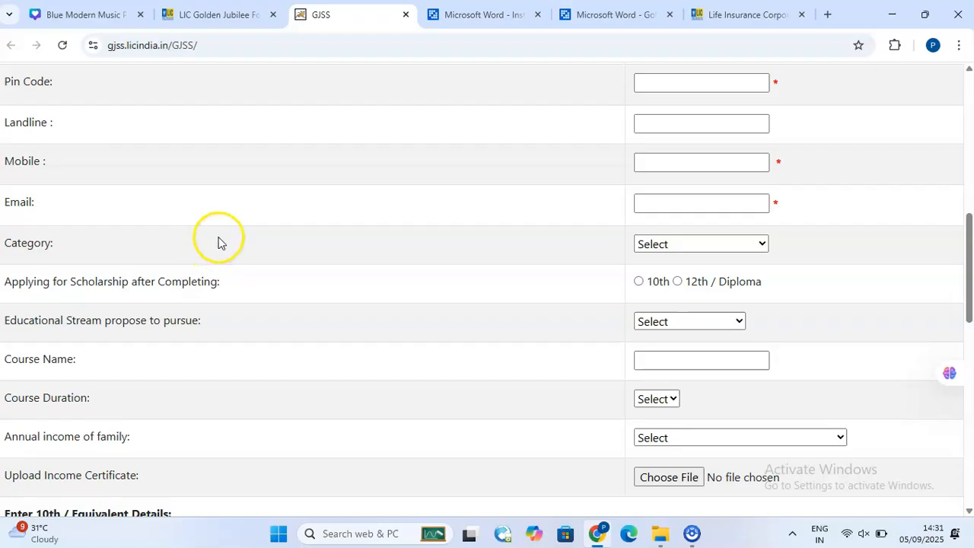
{"action": "left_click", "coordinate": [745, 244]}
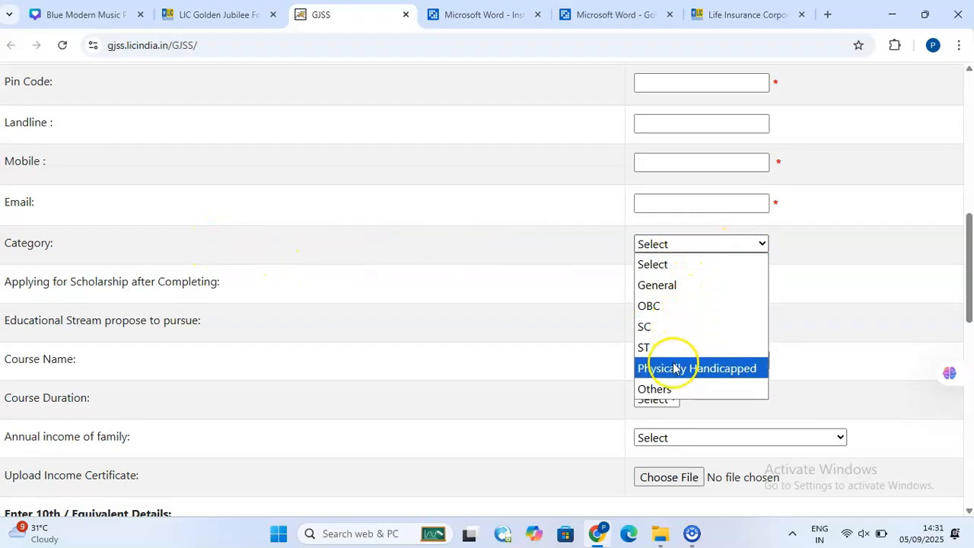
{"action": "left_click", "coordinate": [464, 315]}
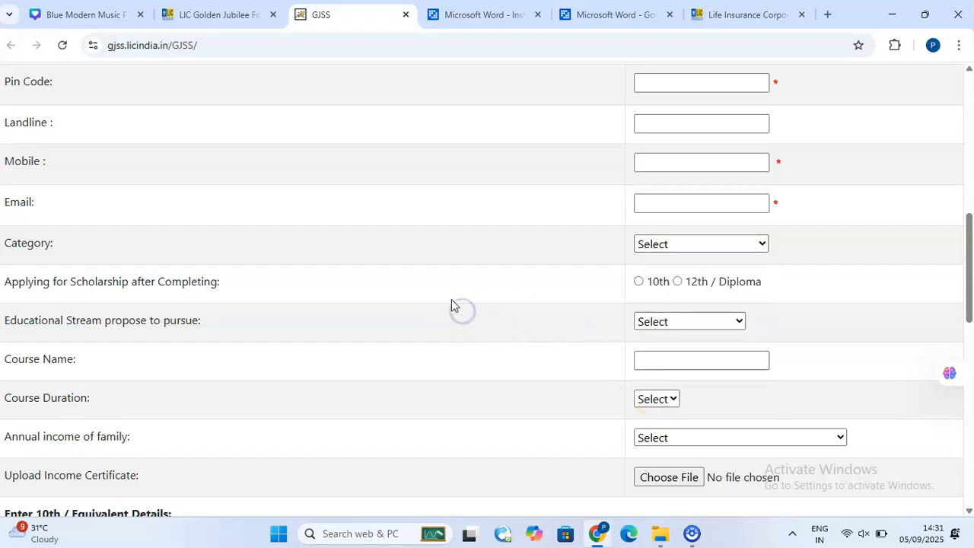
Mark the scholarship as applied for after completing 12th / Diploma and choose Arts as the proposed educational stream.
{"action": "scroll", "coordinate": [448, 297], "scroll_direction": "down", "scroll_amount": 1}
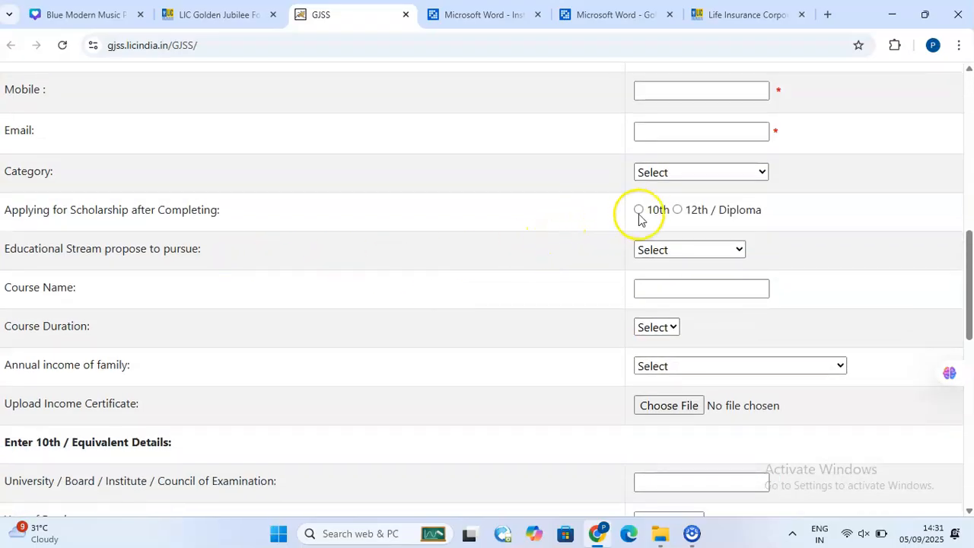
{"action": "left_click", "coordinate": [676, 211]}
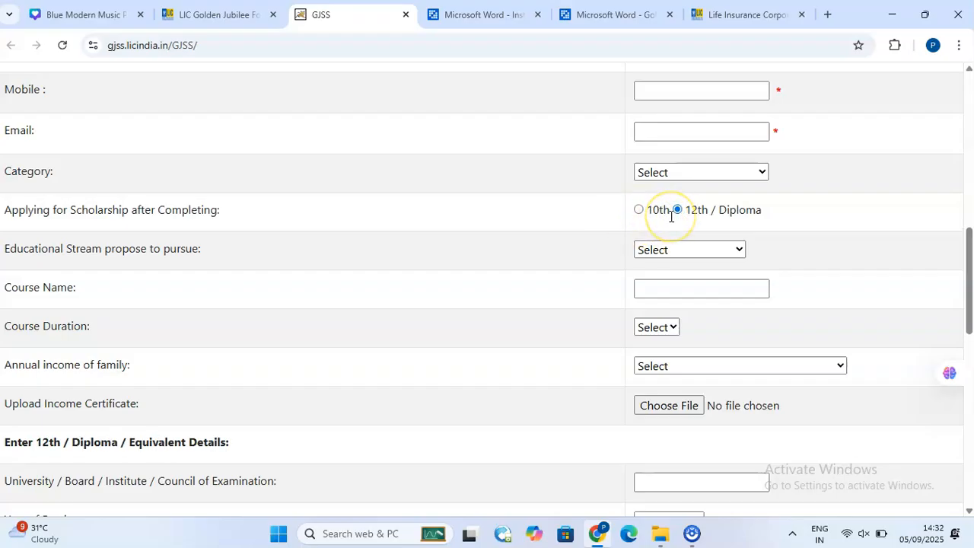
{"action": "scroll", "coordinate": [671, 217], "scroll_direction": "down", "scroll_amount": 1}
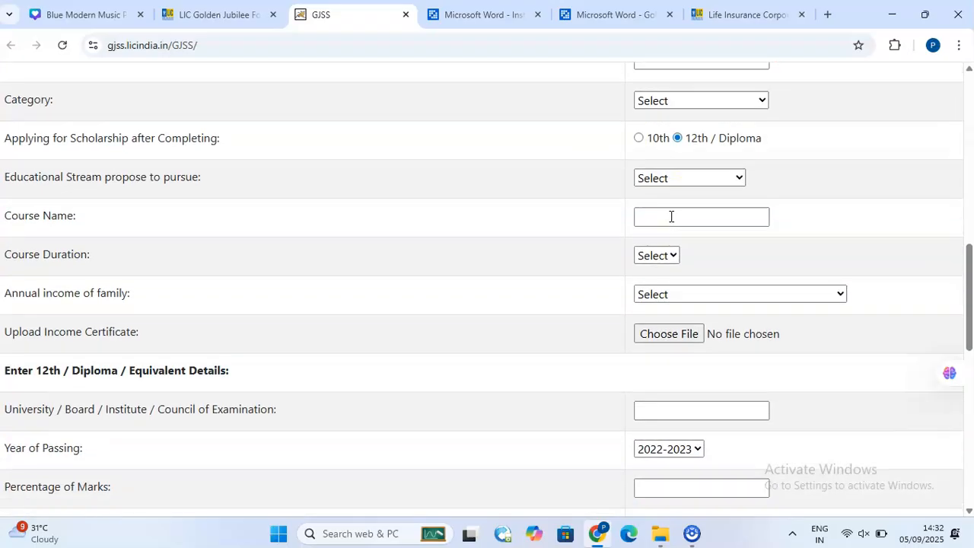
{"action": "left_click", "coordinate": [700, 180]}
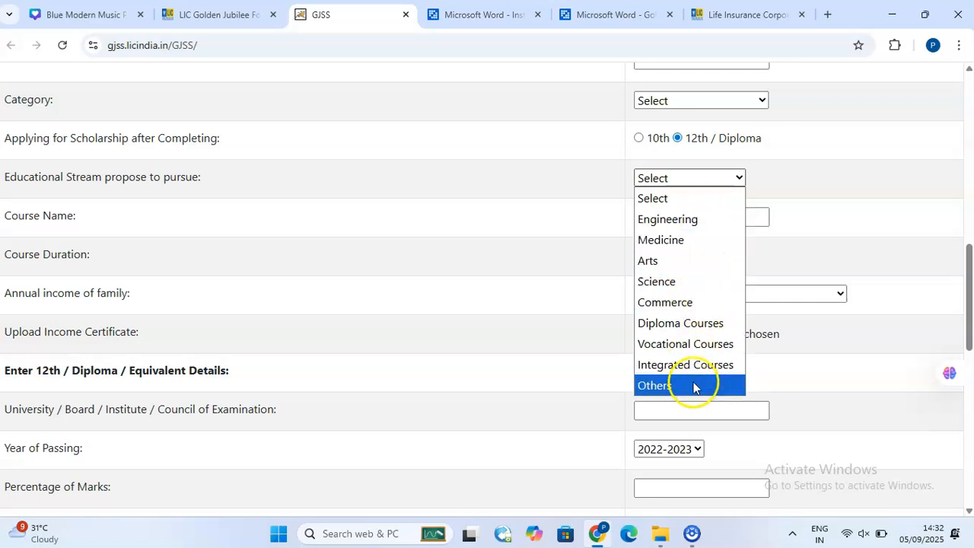
{"action": "left_click", "coordinate": [478, 264]}
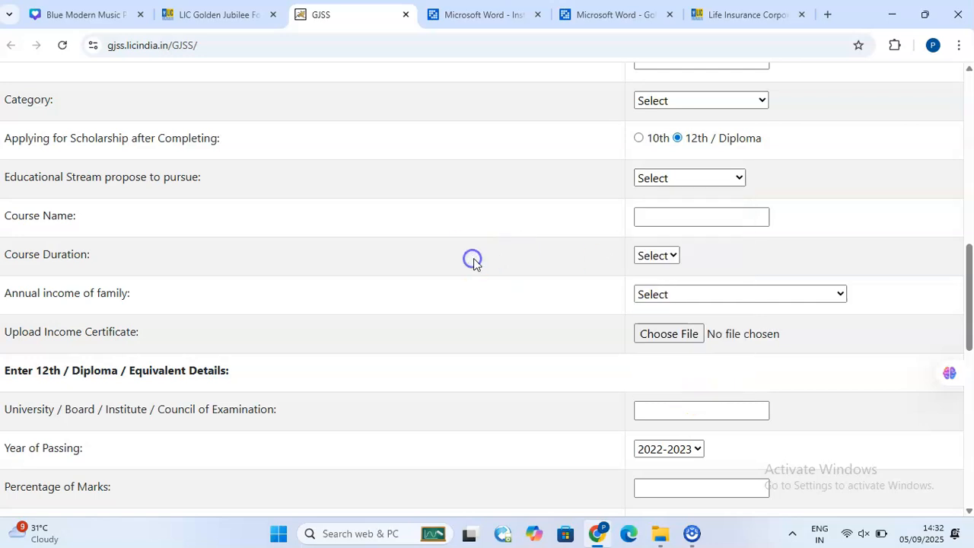
{"action": "left_click", "coordinate": [682, 177]}
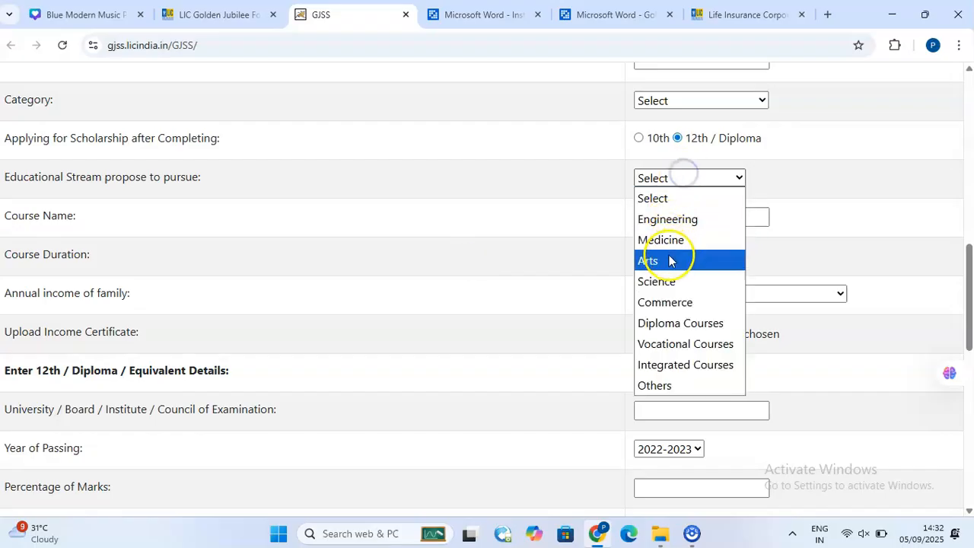
{"action": "left_click", "coordinate": [669, 261]}
Set the course duration to 3 and the family's annual income to Rs.3,00,001 to Rs.3,50,000/- per annum.
{"action": "left_click", "coordinate": [691, 217]}
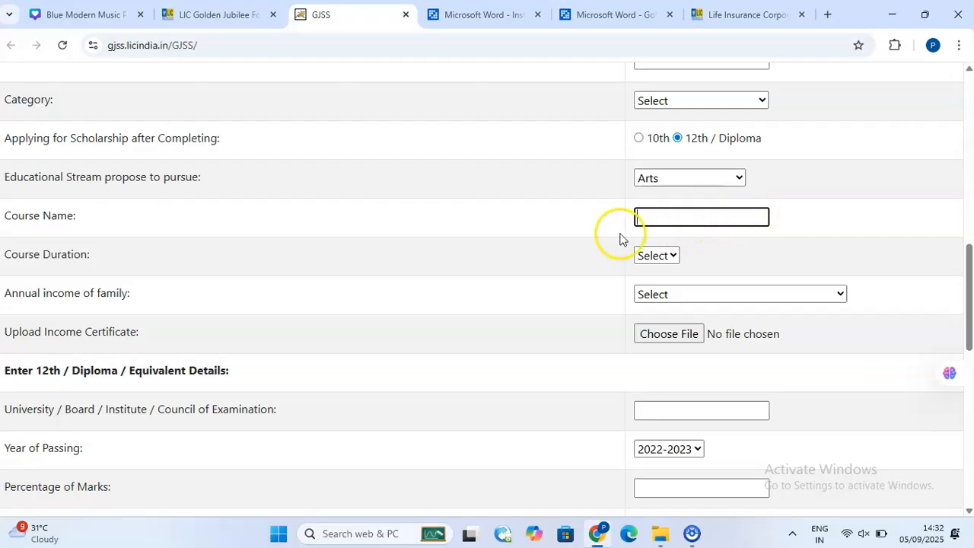
{"action": "scroll", "coordinate": [578, 251], "scroll_direction": "down", "scroll_amount": 1}
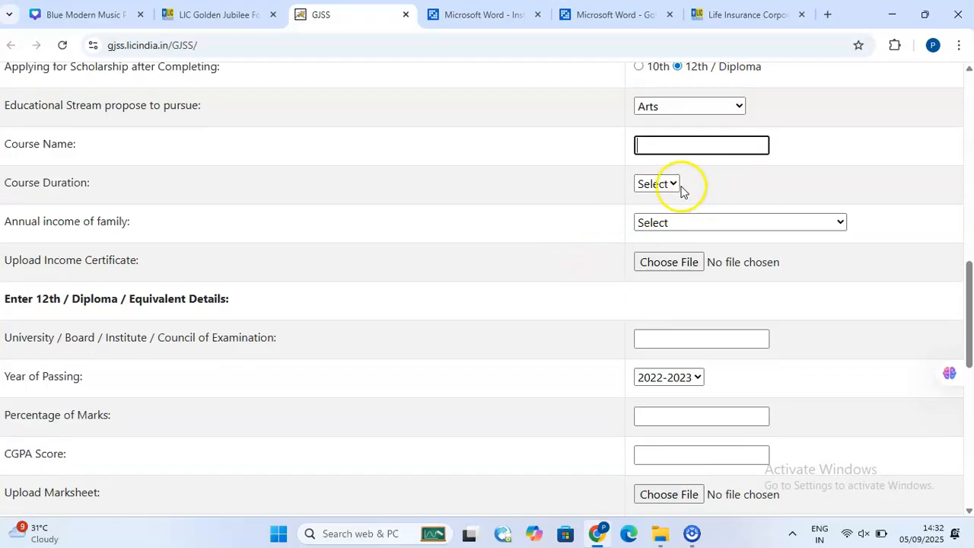
{"action": "left_click", "coordinate": [670, 183]}
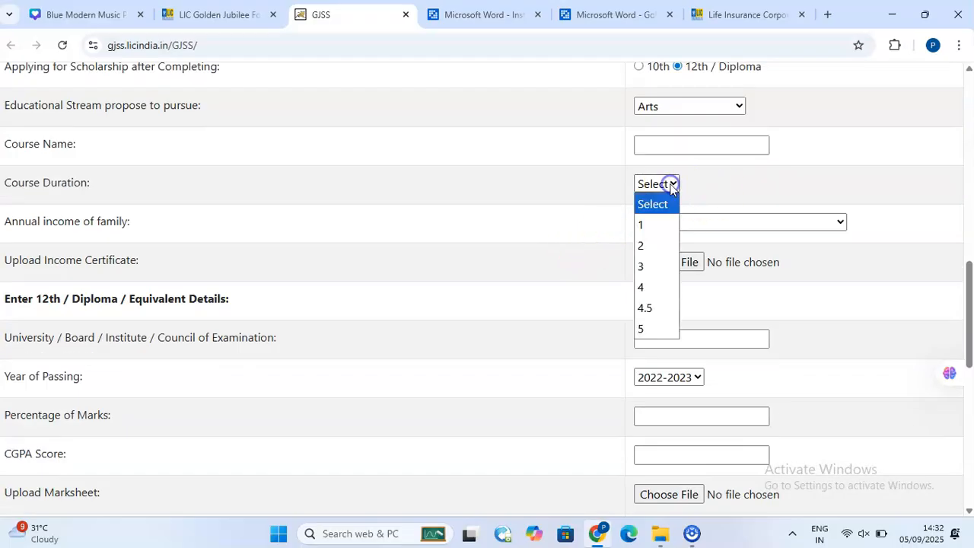
{"action": "left_click", "coordinate": [647, 265]}
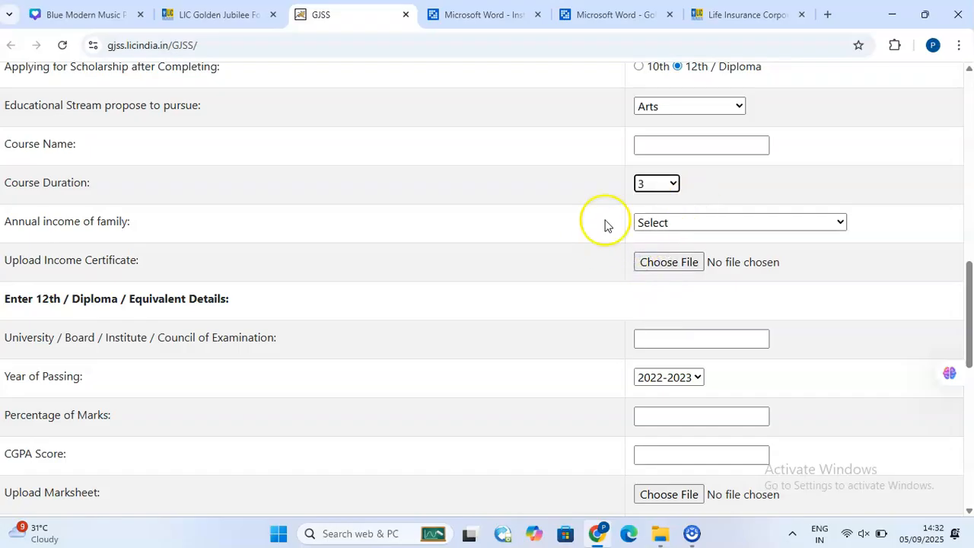
{"action": "left_click", "coordinate": [646, 223]}
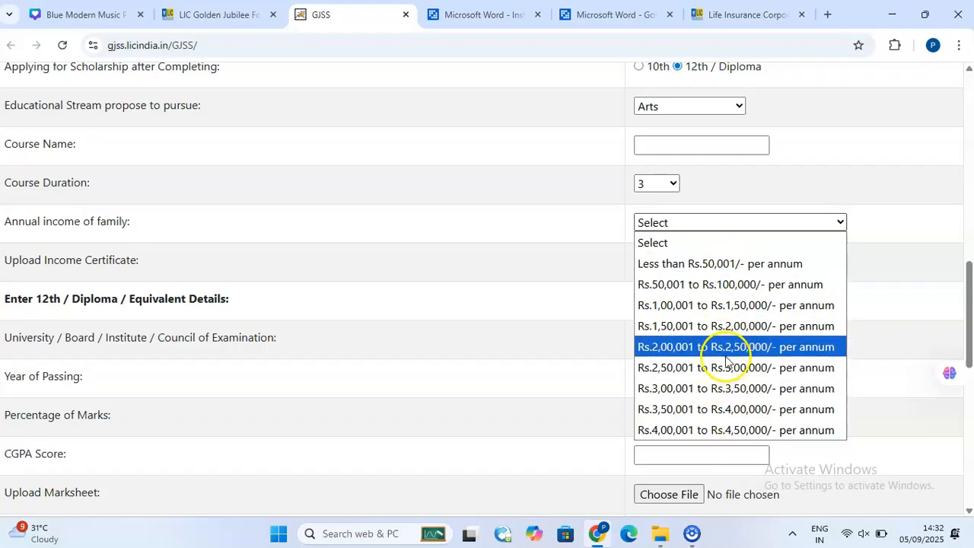
{"action": "left_click", "coordinate": [723, 389]}
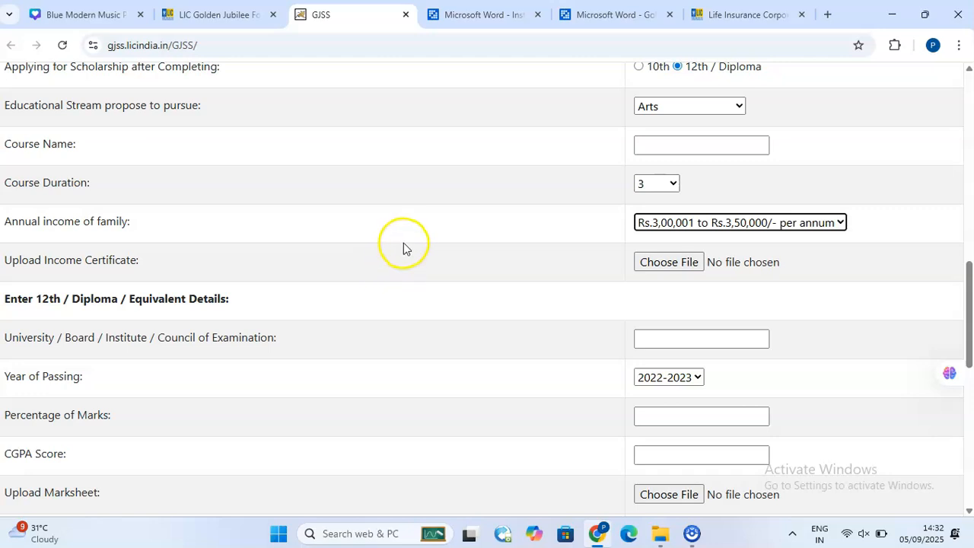
Examine the 12th / Diploma details section, including the year of passing options, document uploads and other-scholarship questions.
{"action": "scroll", "coordinate": [570, 263], "scroll_direction": "down", "scroll_amount": 1}
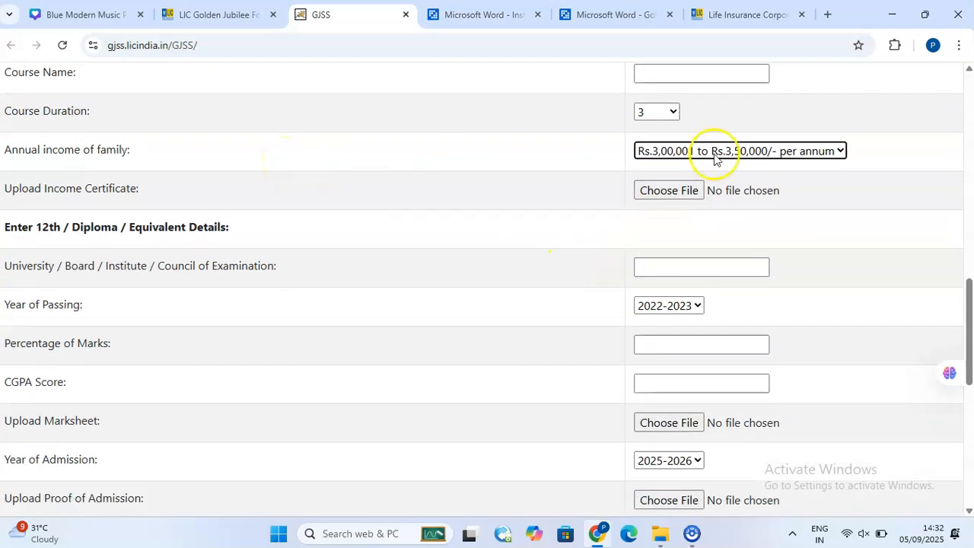
{"action": "scroll", "coordinate": [670, 162], "scroll_direction": "down", "scroll_amount": 1}
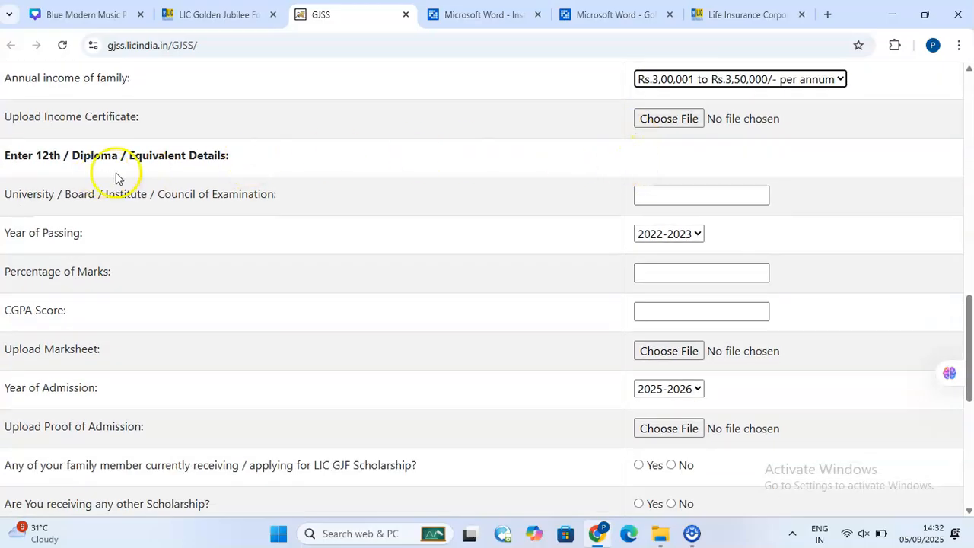
{"action": "scroll", "coordinate": [251, 172], "scroll_direction": "down", "scroll_amount": 1}
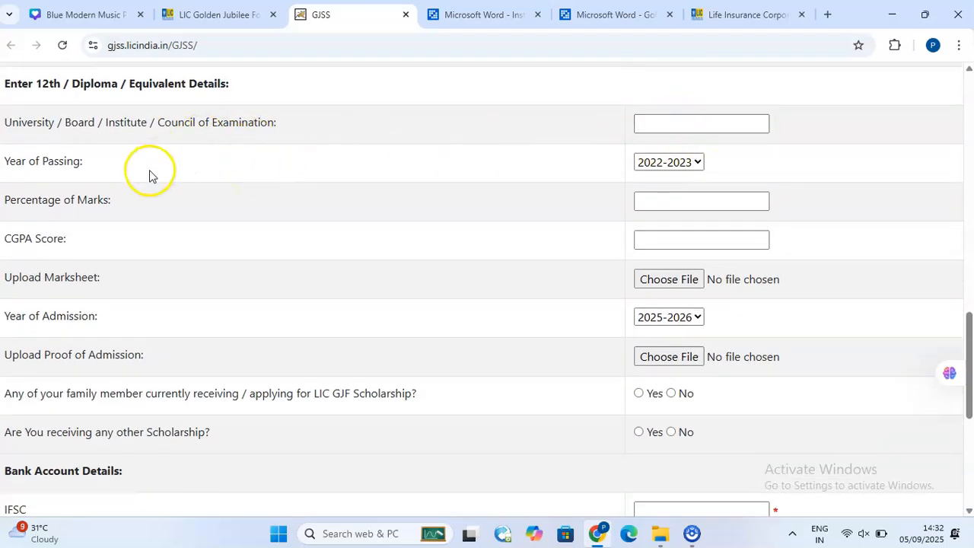
{"action": "left_click", "coordinate": [687, 162]}
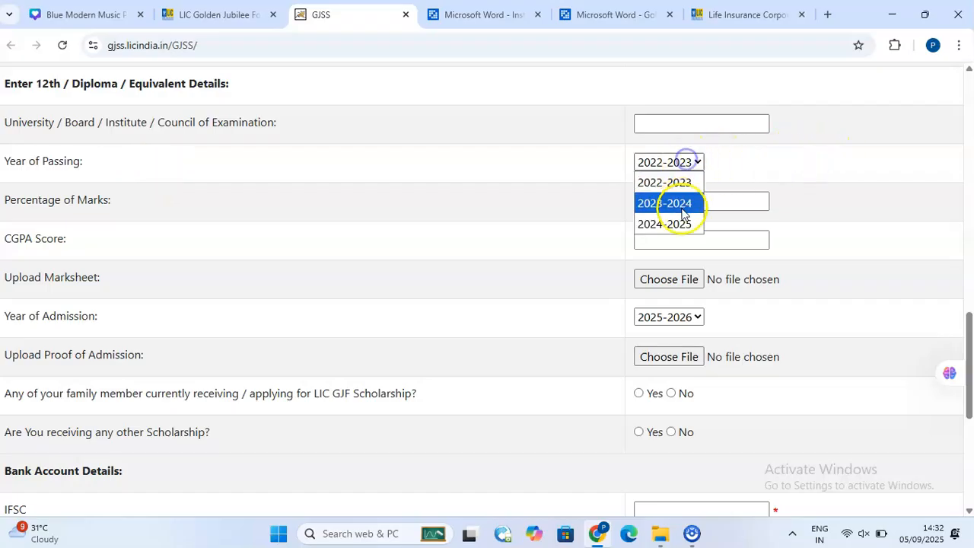
{"action": "left_click", "coordinate": [734, 168]}
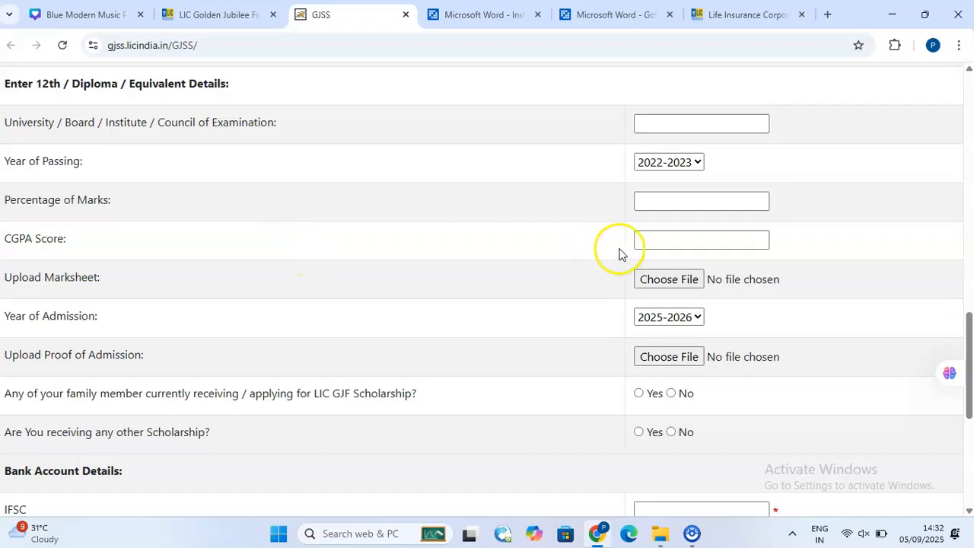
{"action": "scroll", "coordinate": [540, 247], "scroll_direction": "down", "scroll_amount": 1}
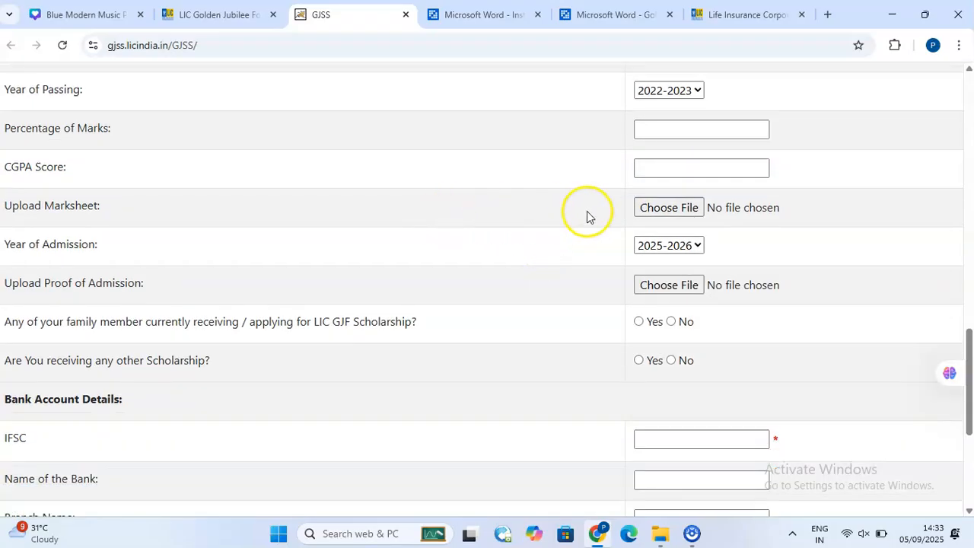
{"action": "left_click", "coordinate": [680, 212]}
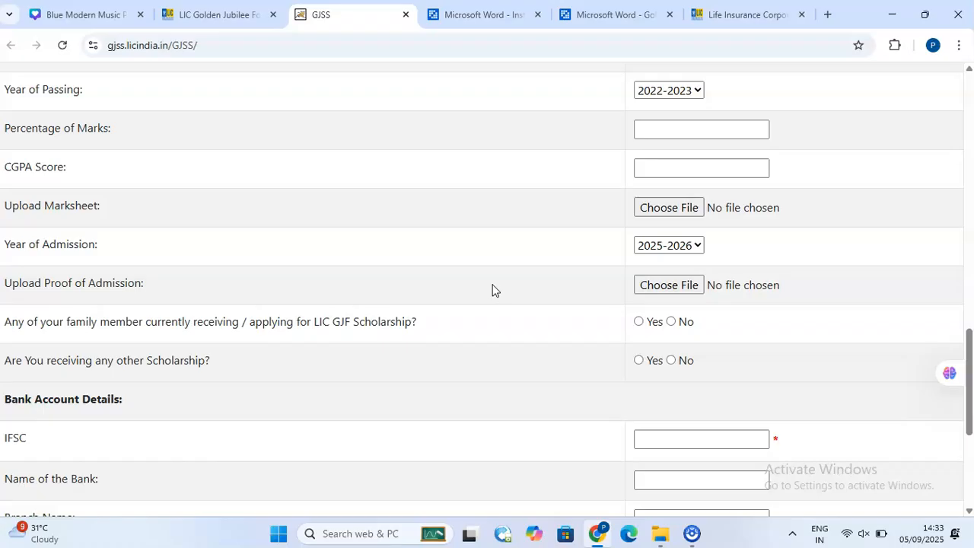
{"action": "scroll", "coordinate": [492, 290], "scroll_direction": "down", "scroll_amount": 1}
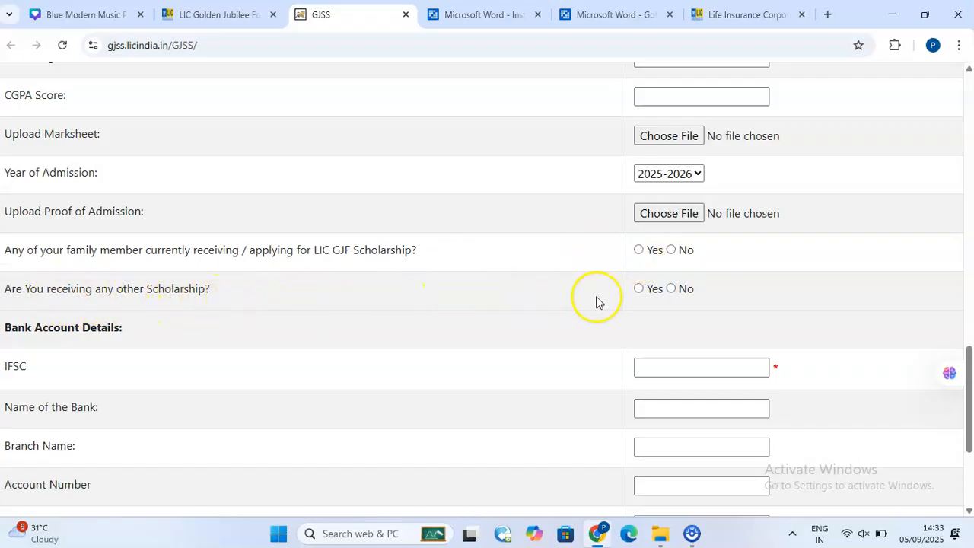
Accept all three declaration statements at the end of the application form.
{"action": "scroll", "coordinate": [675, 298], "scroll_direction": "down", "scroll_amount": 3}
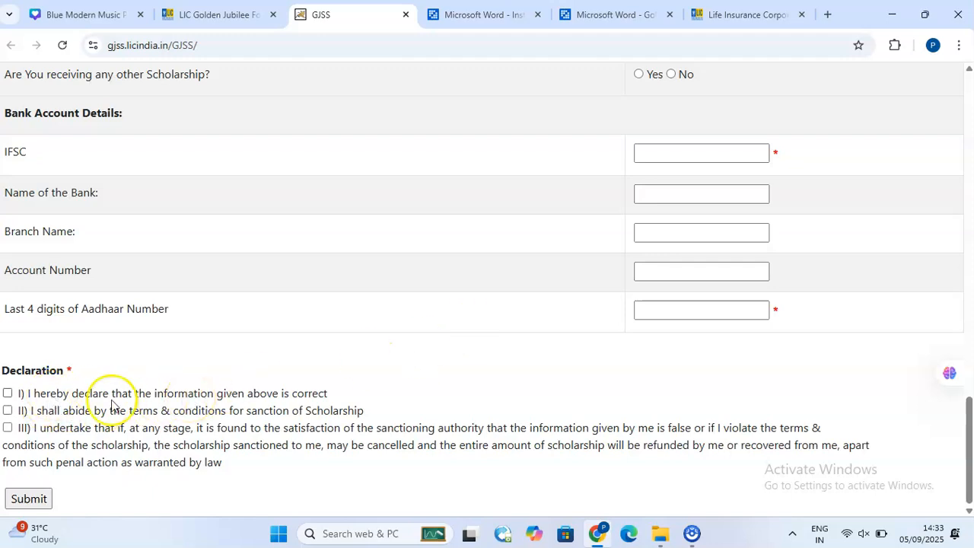
{"action": "left_click", "coordinate": [7, 394]}
{"action": "left_click", "coordinate": [8, 410]}
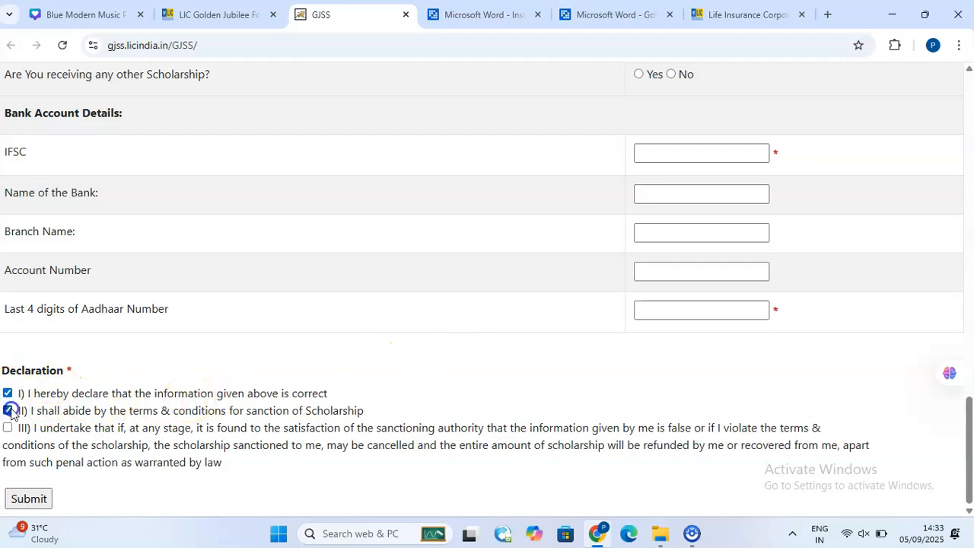
{"action": "left_click", "coordinate": [8, 428]}
Return to the Golden Jubilee Foundation page with the scholarship links, glancing at the LIC home page on the way.
{"action": "scroll", "coordinate": [455, 266], "scroll_direction": "up", "scroll_amount": 3}
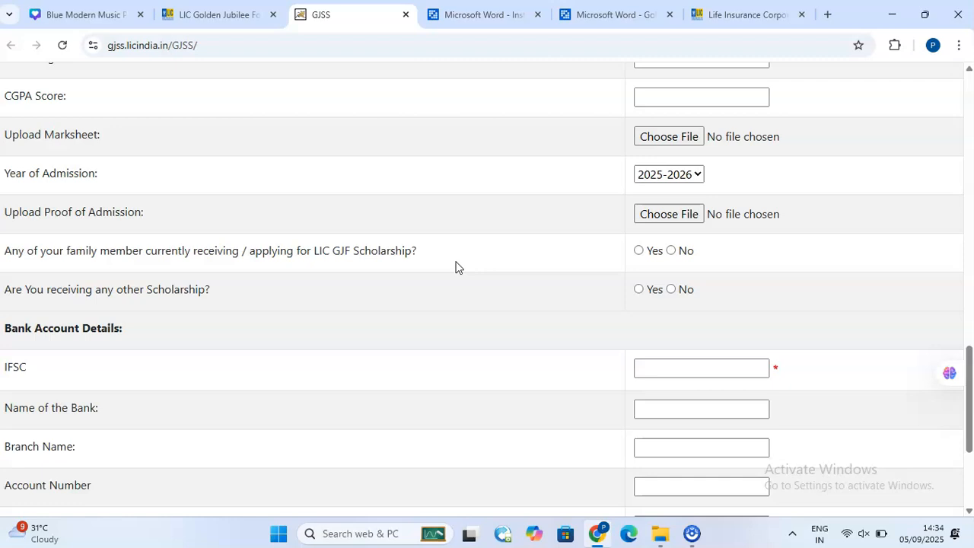
{"action": "left_click", "coordinate": [221, 16]}
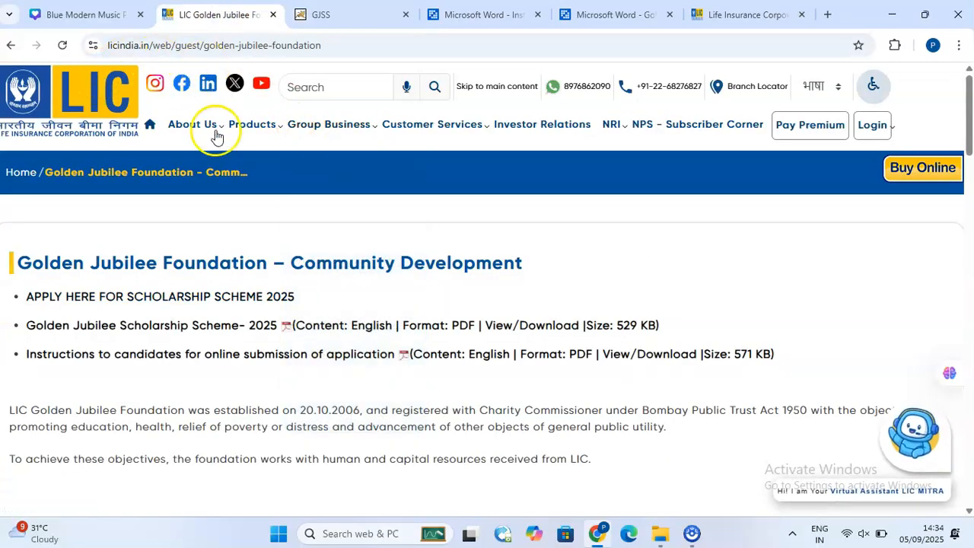
{"action": "left_click", "coordinate": [753, 15]}
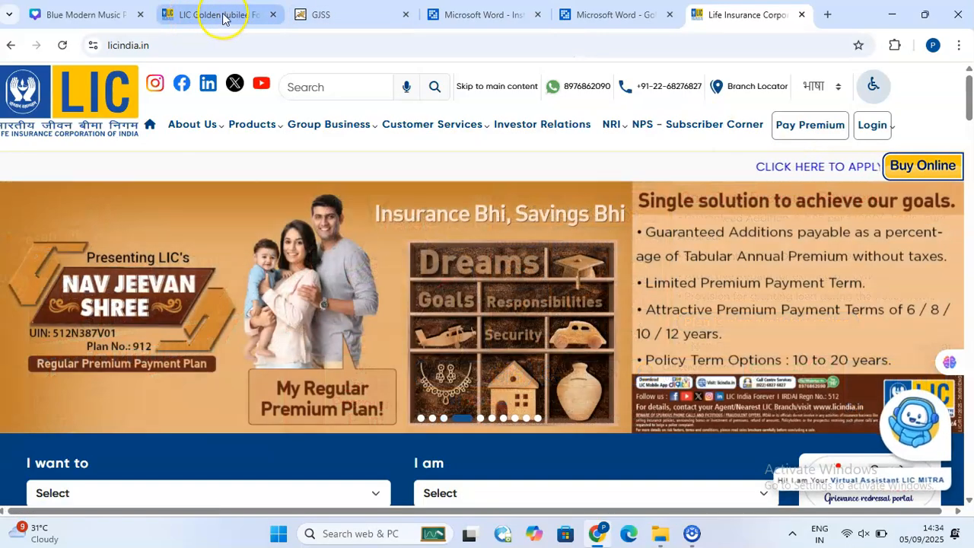
{"action": "left_click", "coordinate": [220, 16]}
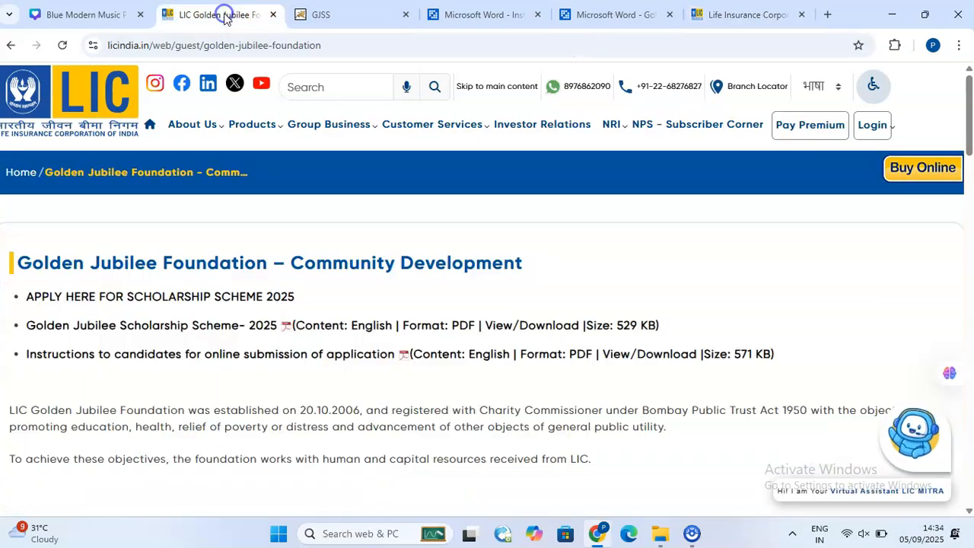